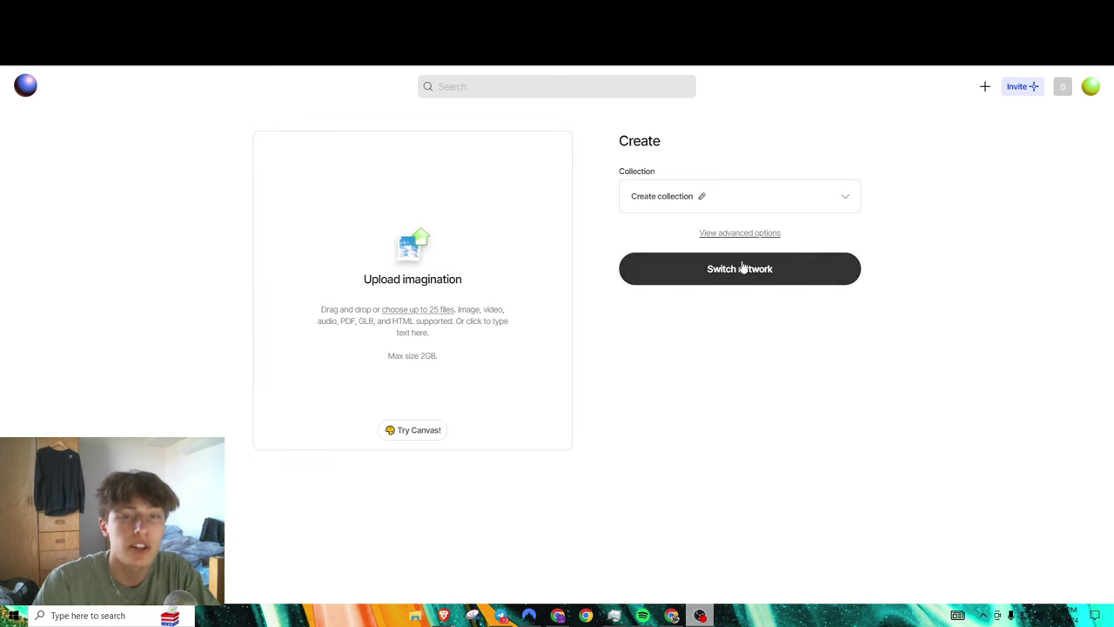
Step: Approve switching the wallet from Optimism to Zora and start a new collection
{"action": "left_click", "coordinate": [731, 262]}
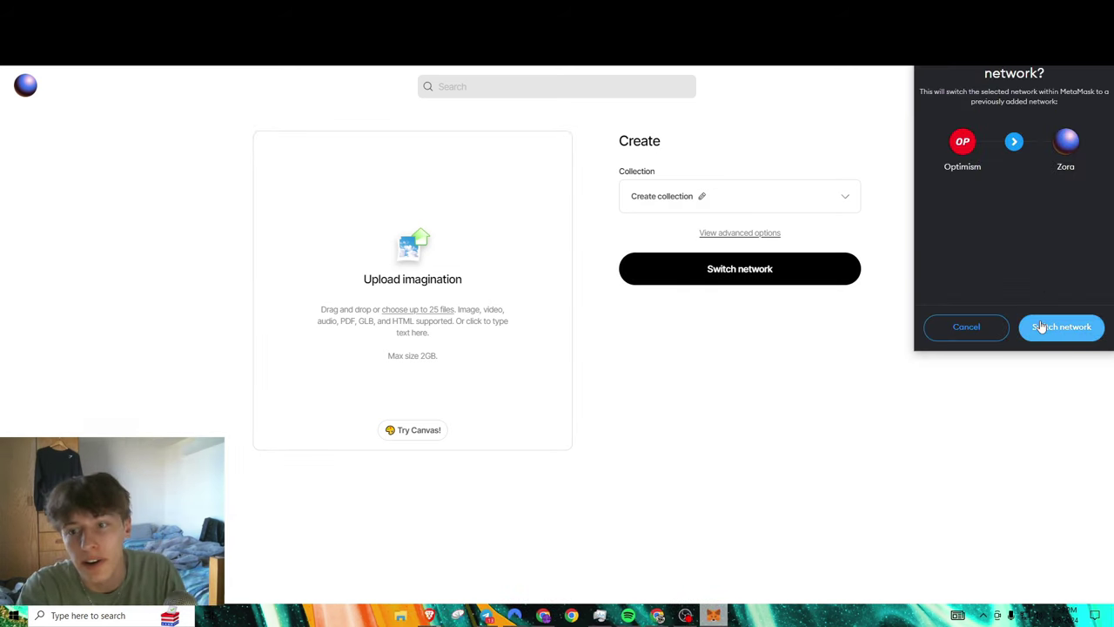
{"action": "left_click", "coordinate": [1061, 327]}
{"action": "left_click", "coordinate": [741, 202]}
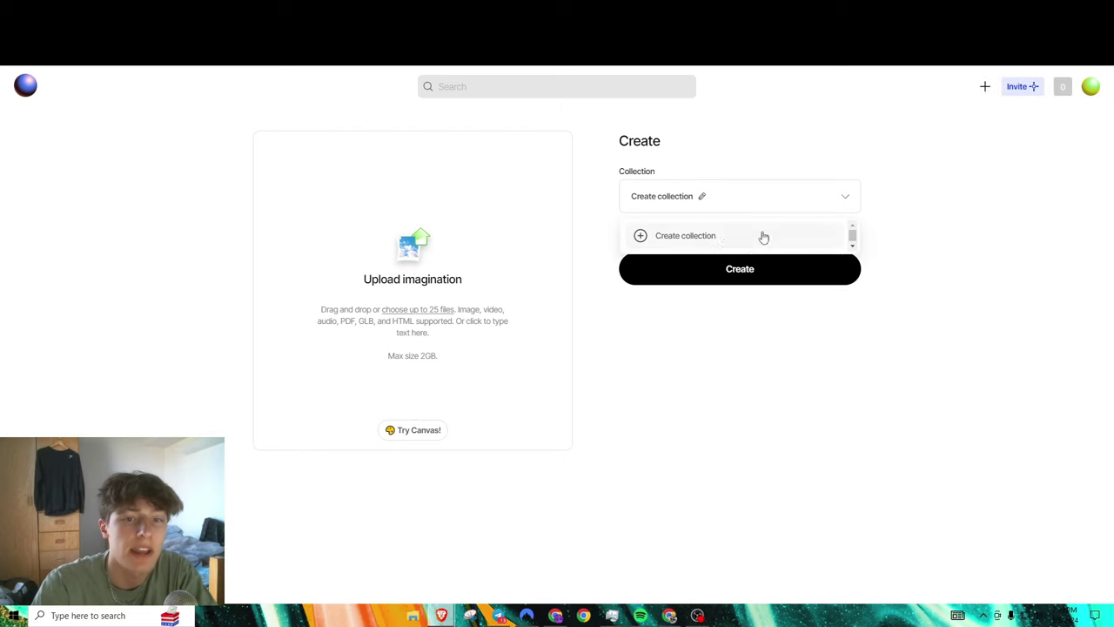
{"action": "left_click", "coordinate": [706, 236]}
Step: Fill in the Macato collection with name text 'Cute CAt' and description 'Cat', then save it
{"action": "left_click", "coordinate": [549, 249]}
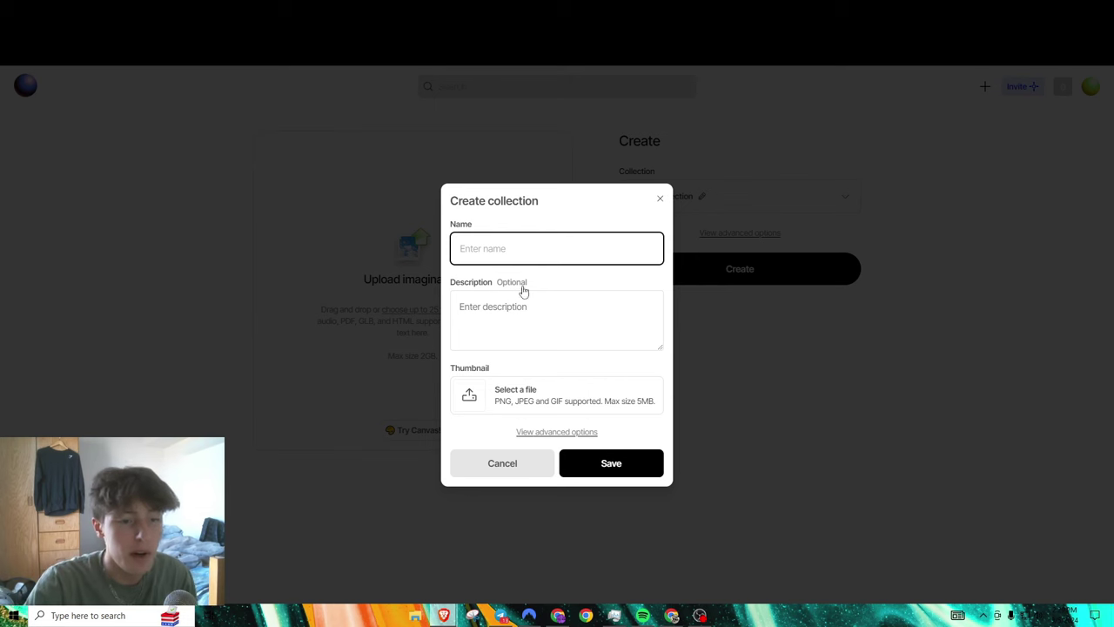
{"action": "left_click", "coordinate": [526, 316]}
{"action": "left_click", "coordinate": [520, 259]}
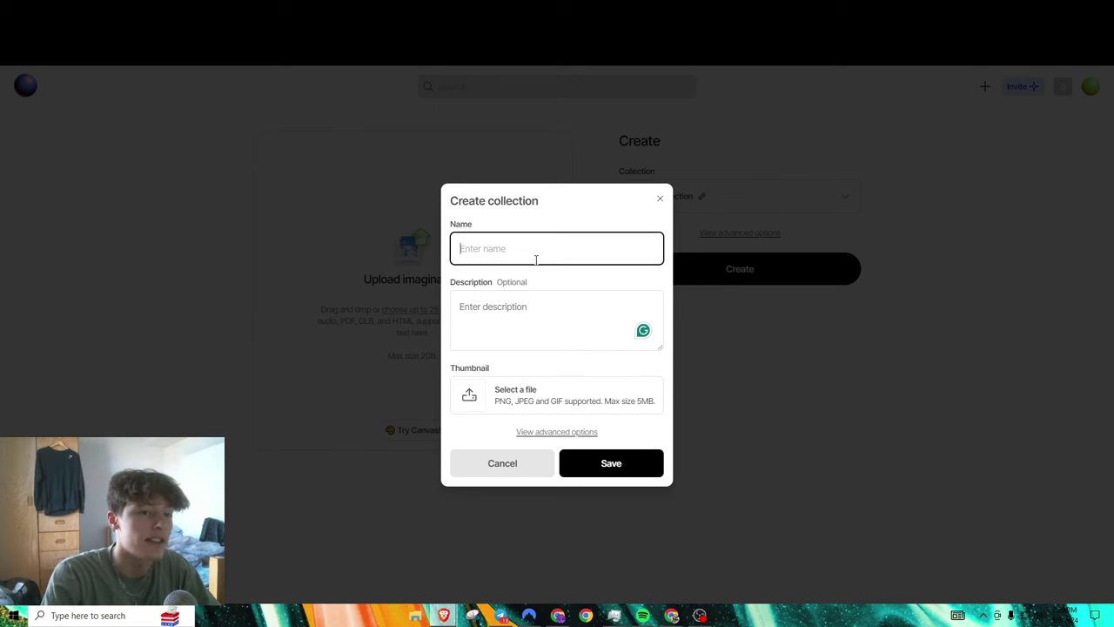
{"action": "type", "text": "Cute"}
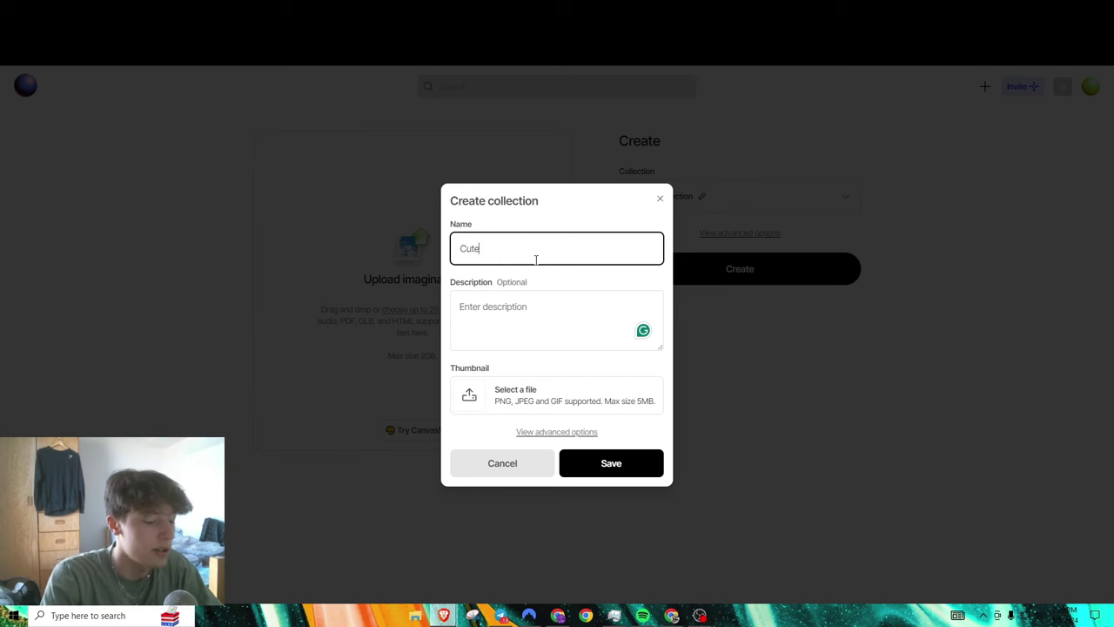
{"action": "type", "text": " CA"}
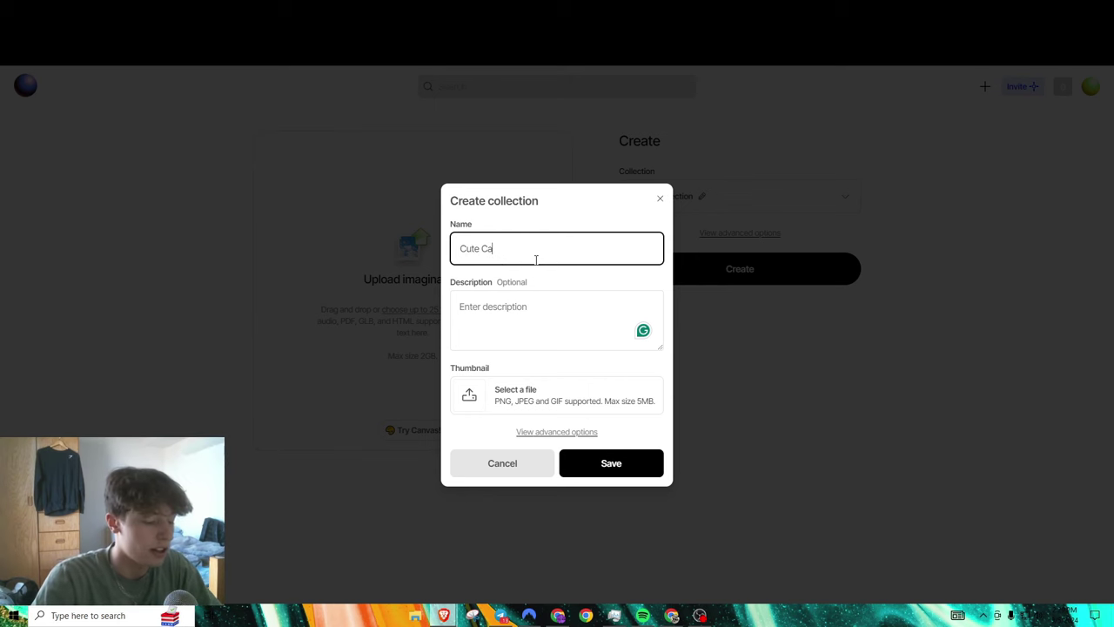
{"action": "type", "text": "t"}
{"action": "left_click", "coordinate": [506, 315]}
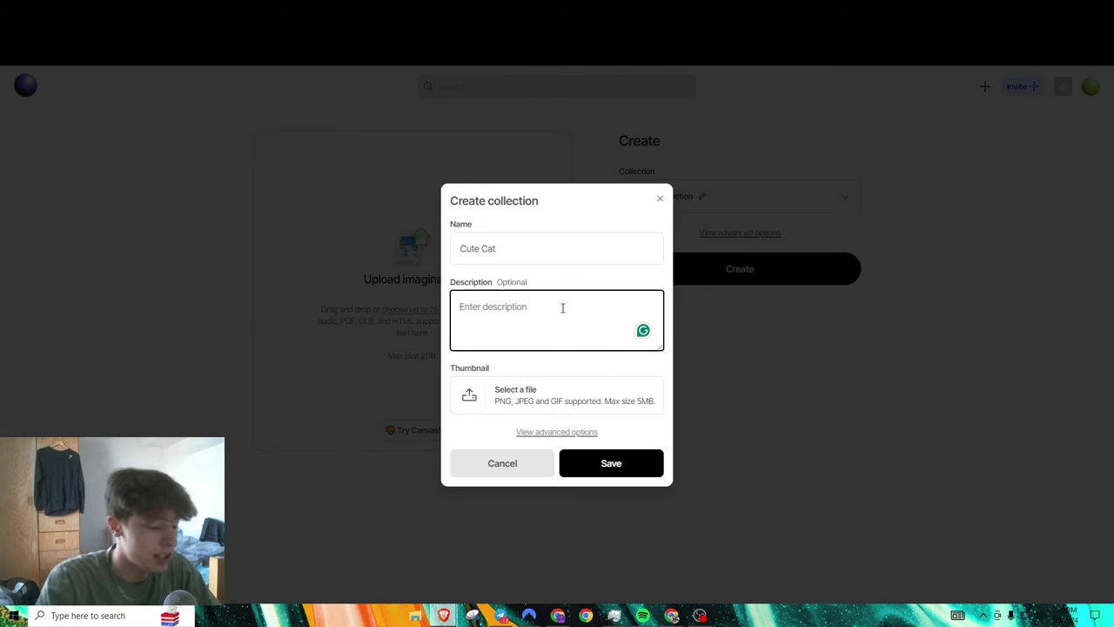
{"action": "type", "text": "Cat"}
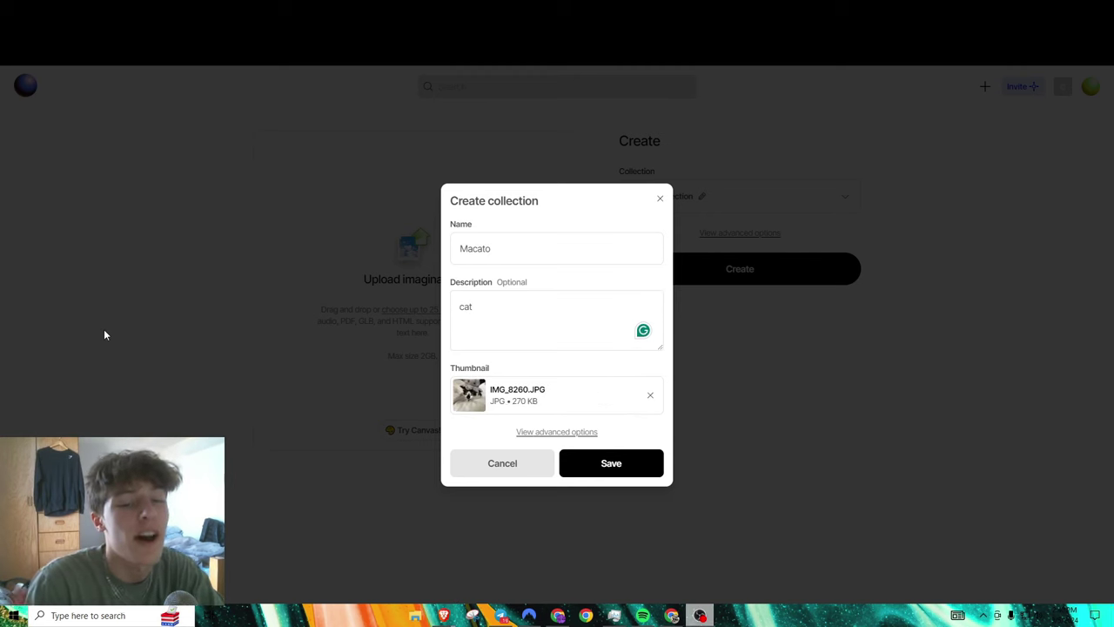
{"action": "left_click", "coordinate": [627, 464]}
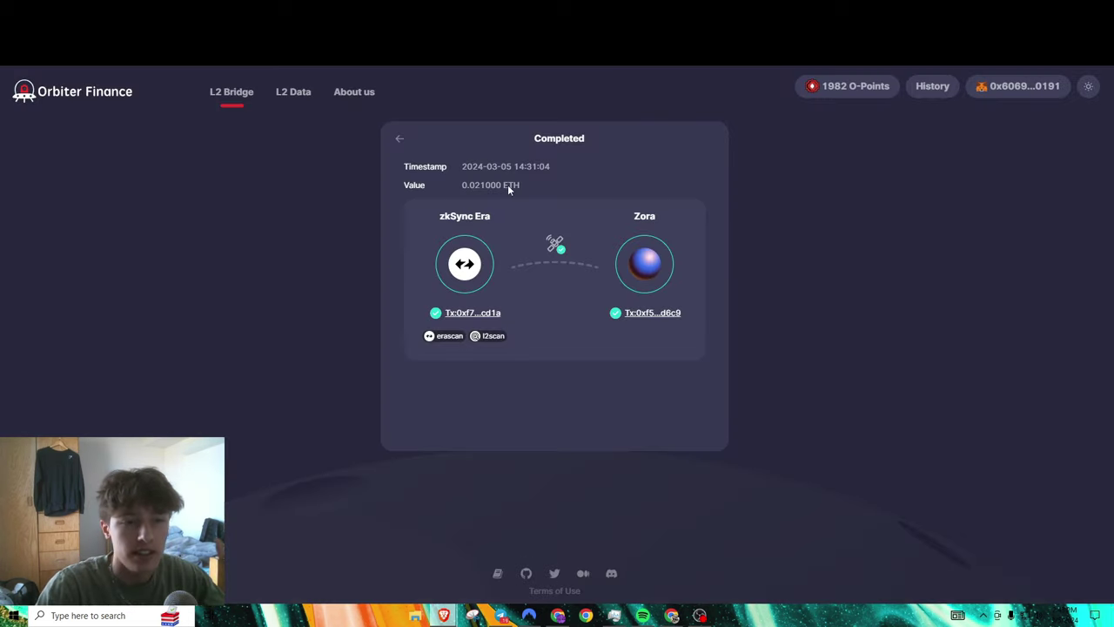
Step: Return to the Orbiter bridge form and briefly view the 1982 O-Points summary
{"action": "left_click", "coordinate": [400, 139]}
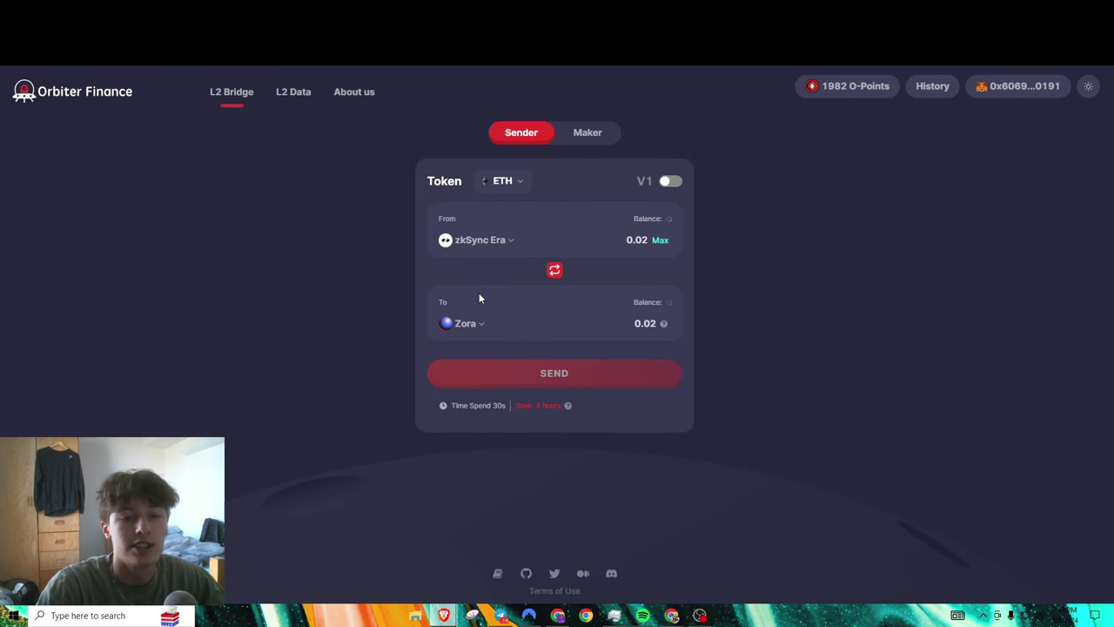
{"action": "left_click", "coordinate": [857, 86]}
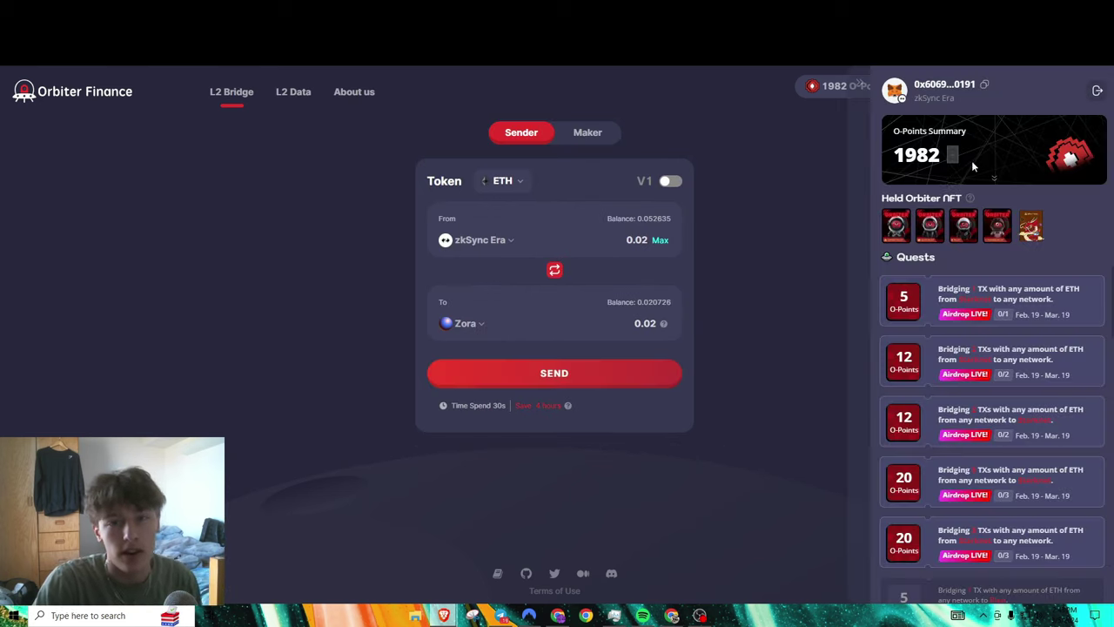
{"action": "left_click", "coordinate": [858, 85]}
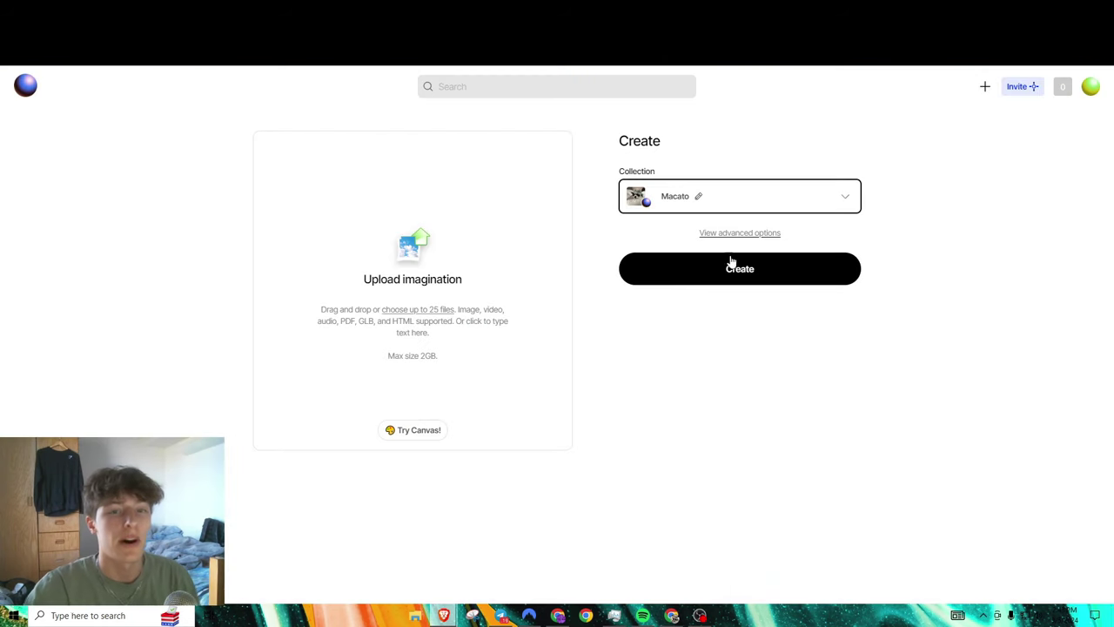
Step: Upload the IMG_8260 cat photo as the NFT media and clear its default name
{"action": "left_click", "coordinate": [728, 266]}
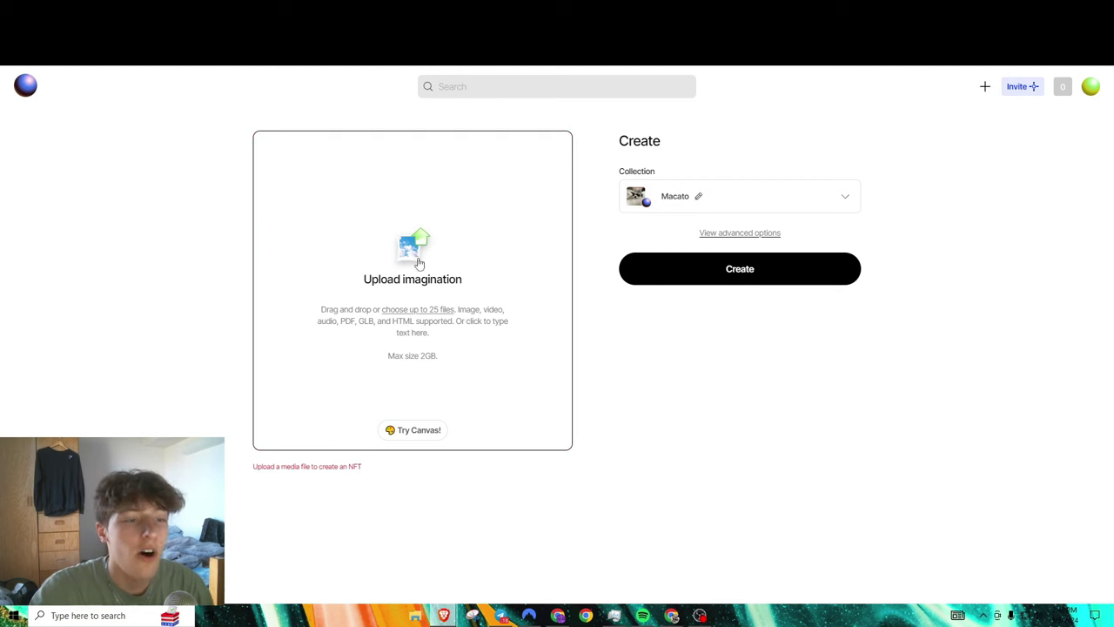
{"action": "left_click", "coordinate": [751, 204]}
{"action": "left_click", "coordinate": [386, 274]}
{"action": "left_click", "coordinate": [582, 170]}
{"action": "left_click", "coordinate": [732, 301]}
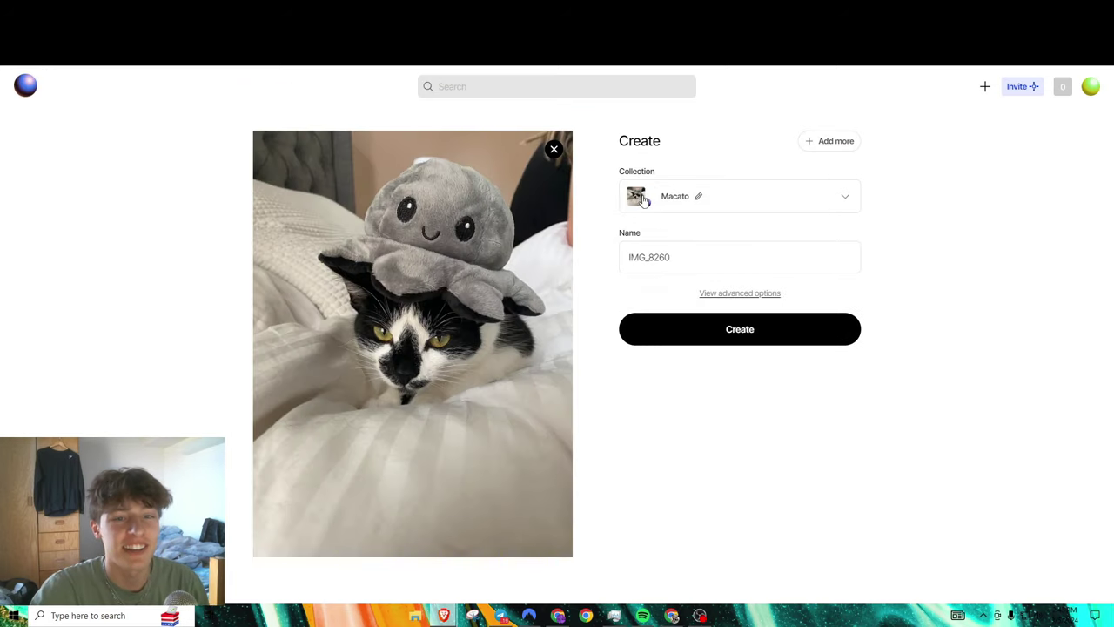
{"action": "double_click", "coordinate": [676, 258]}
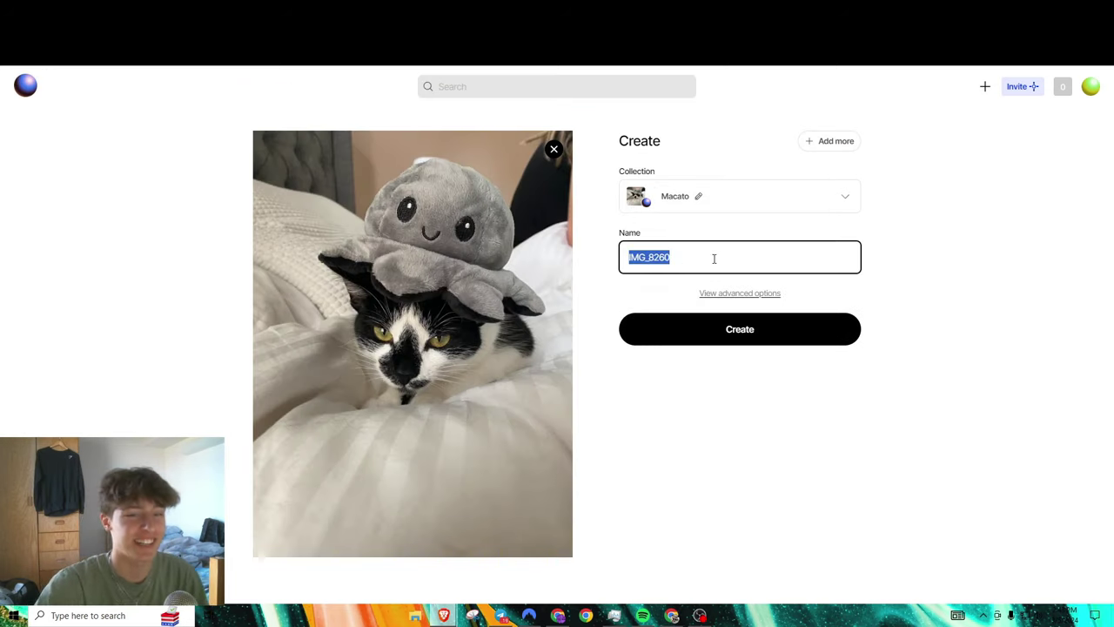
{"action": "key", "text": "BackSpace"}
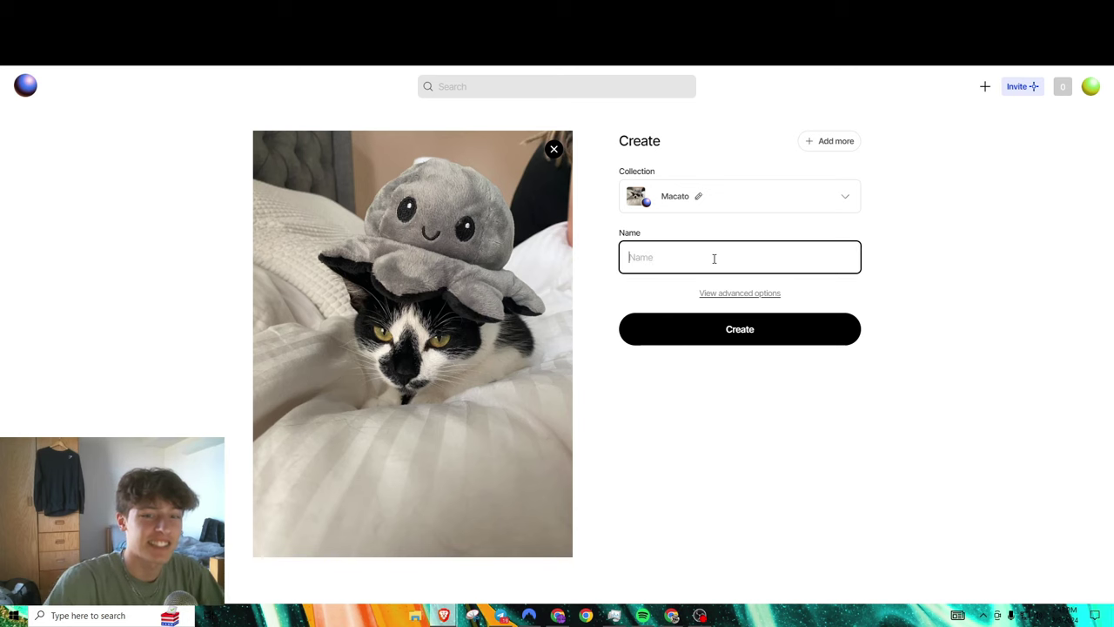
Step: Set the mint price to 0.00001 ETH for 1 Month, leaving first-edition minting off
{"action": "left_click", "coordinate": [731, 294]}
{"action": "scroll", "coordinate": [654, 332], "scroll_direction": "down", "scroll_amount": 1}
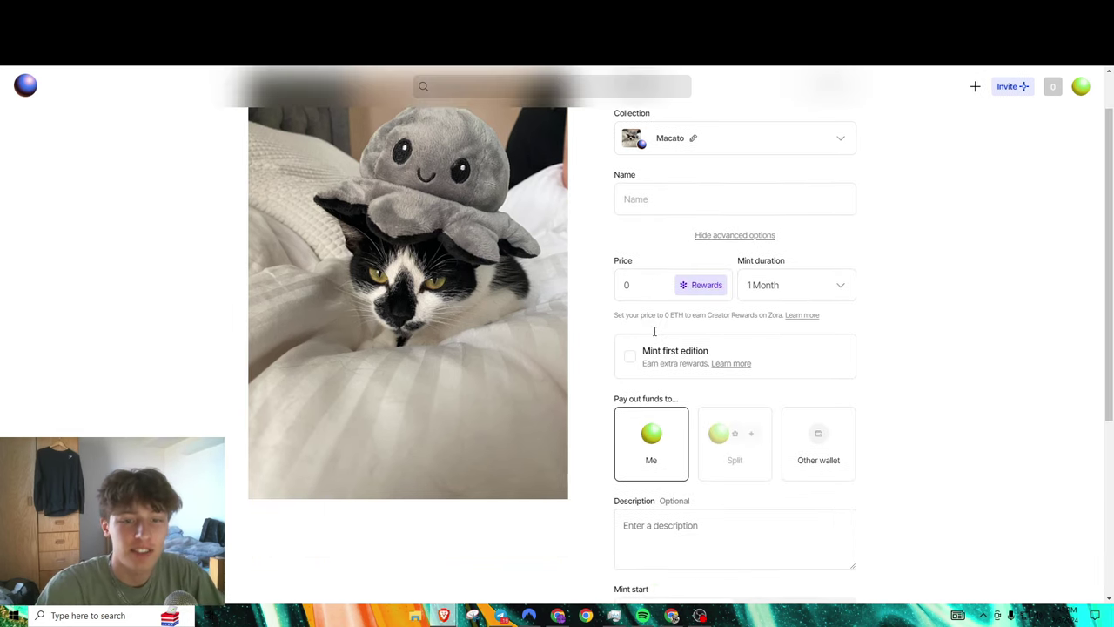
{"action": "left_click", "coordinate": [637, 288]}
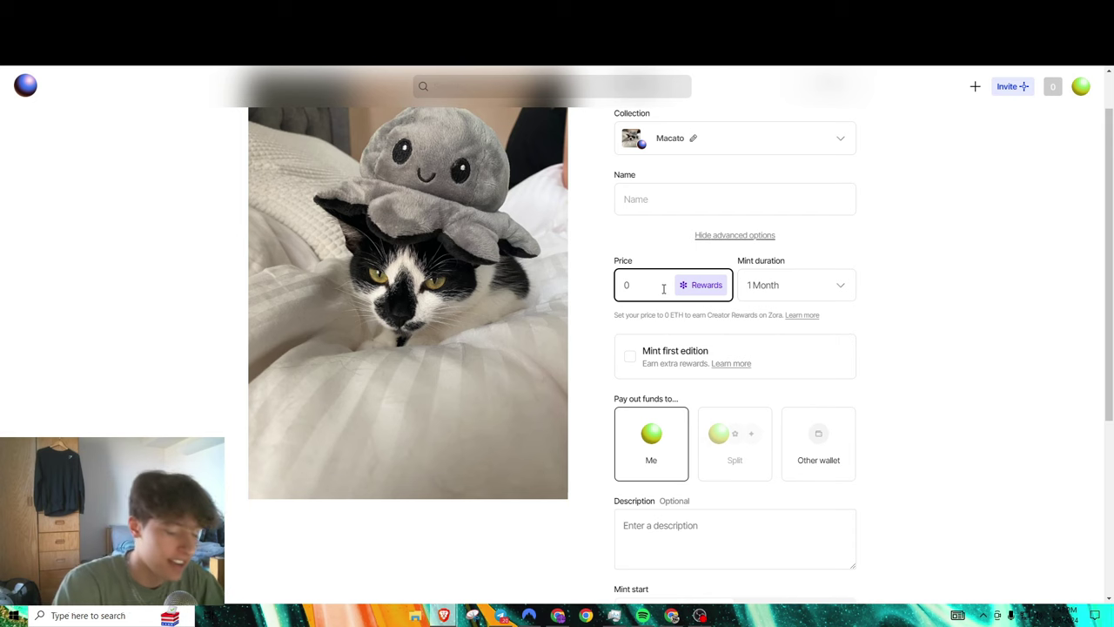
{"action": "type", "text": "0"}
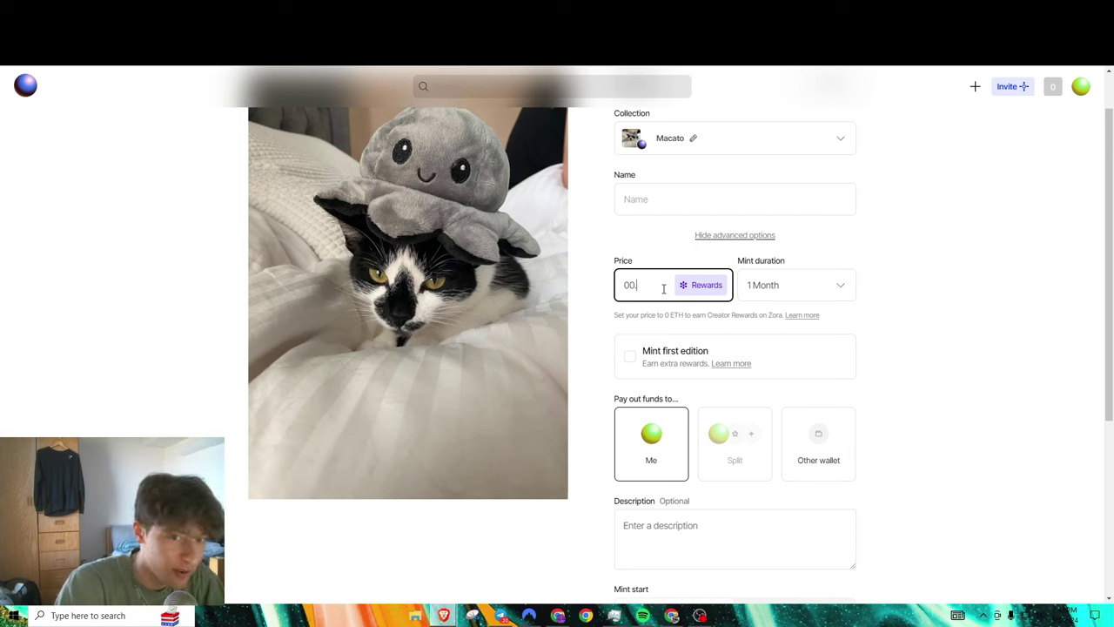
{"action": "type", "text": ".00001"}
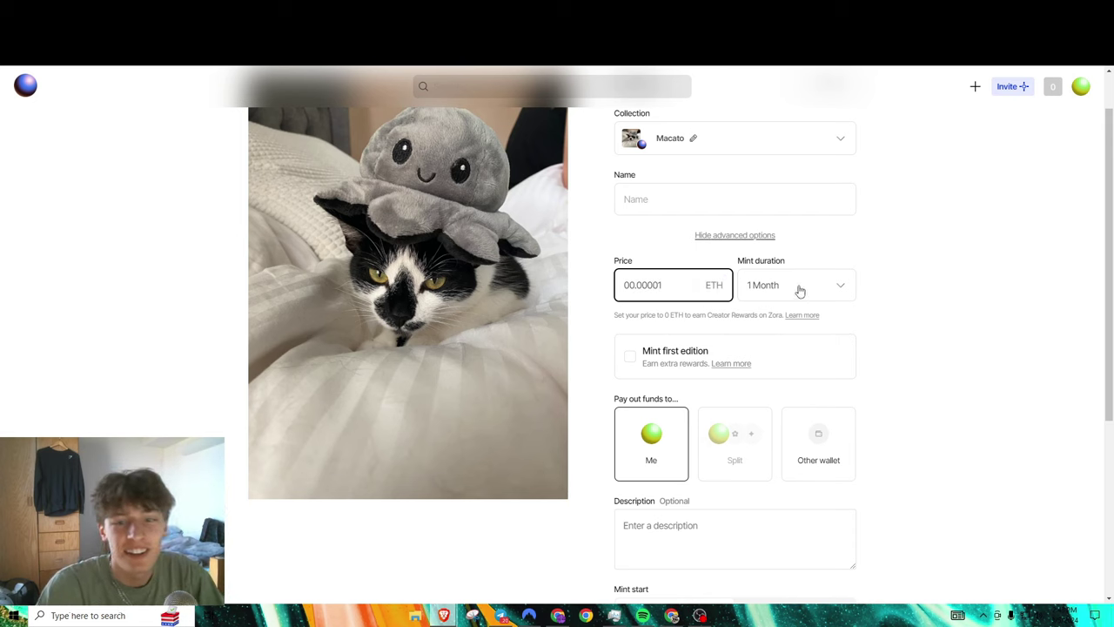
{"action": "left_click", "coordinate": [800, 290]}
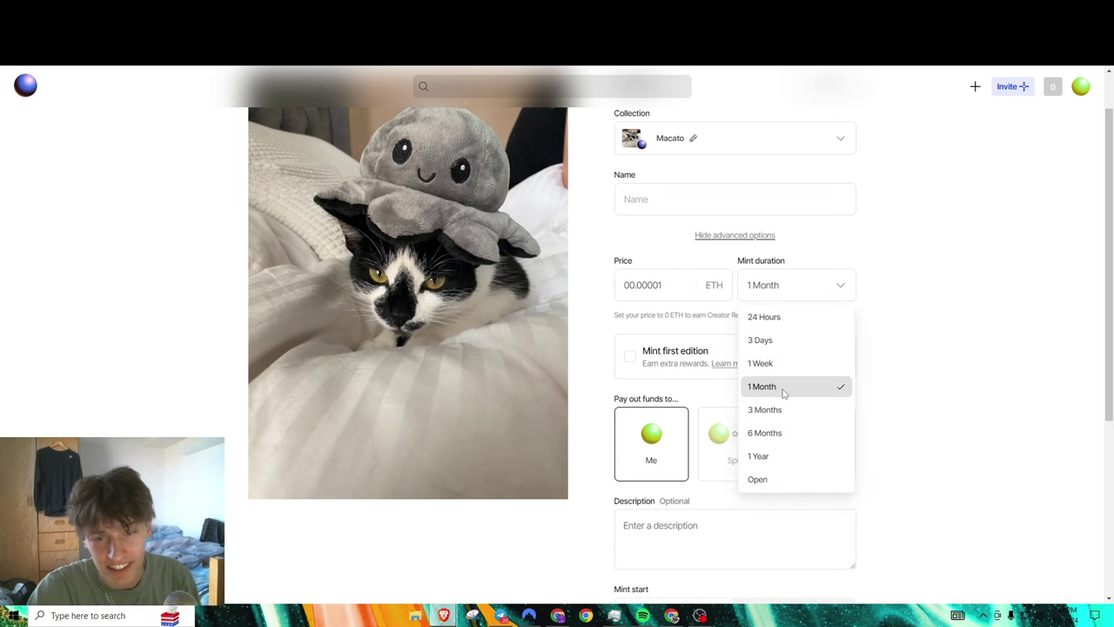
{"action": "left_click", "coordinate": [783, 394]}
{"action": "scroll", "coordinate": [701, 340], "scroll_direction": "down", "scroll_amount": 2}
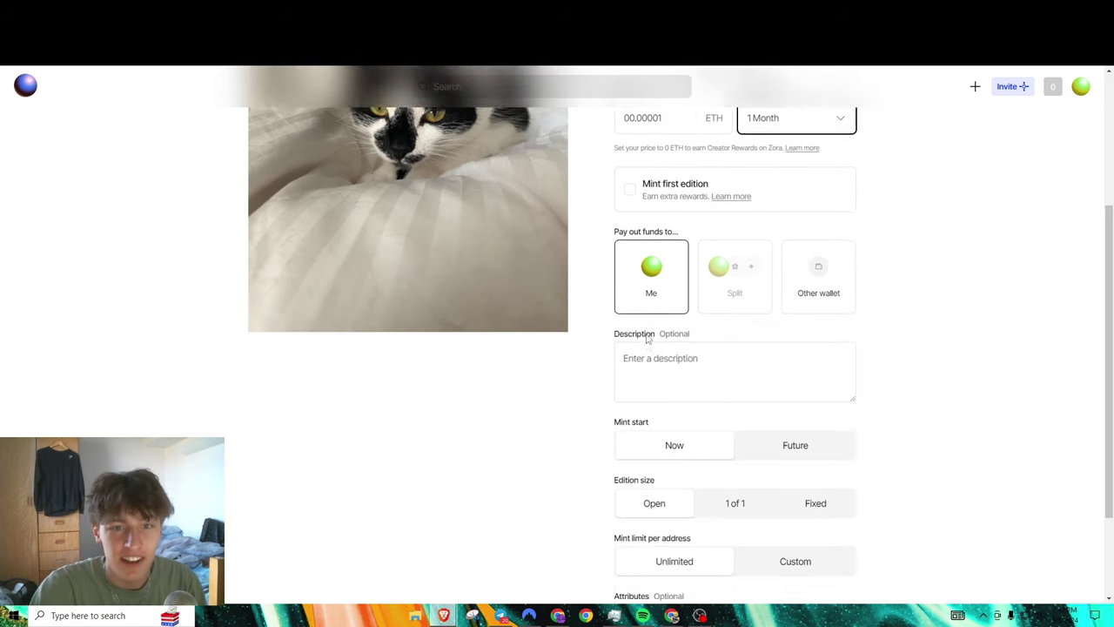
{"action": "scroll", "coordinate": [647, 339], "scroll_direction": "up", "scroll_amount": 1}
{"action": "left_click", "coordinate": [631, 298]}
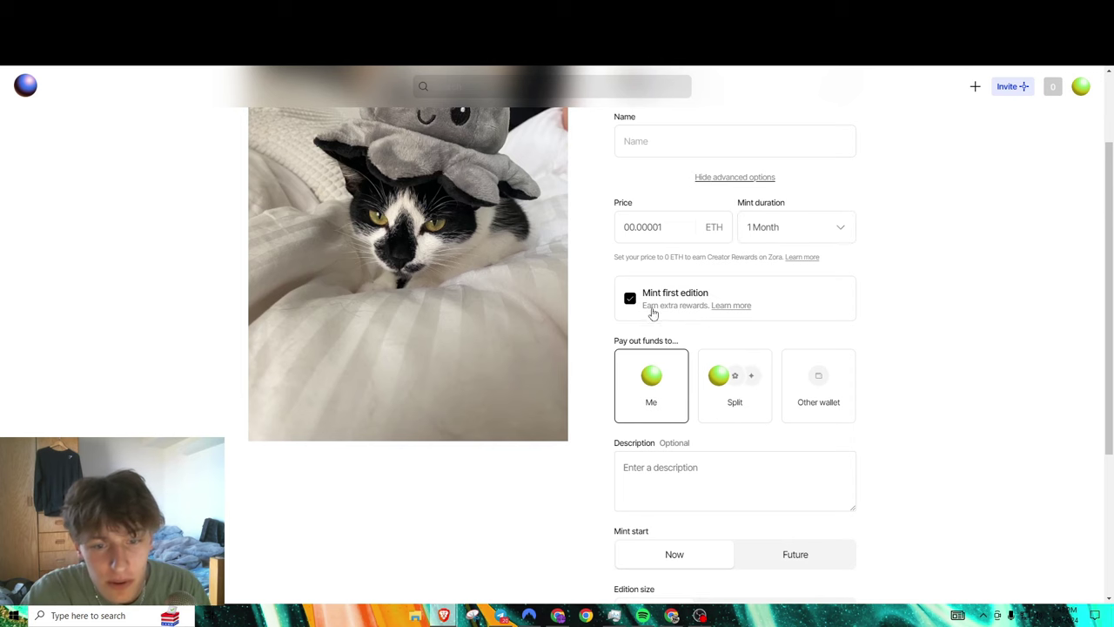
{"action": "left_click", "coordinate": [629, 299]}
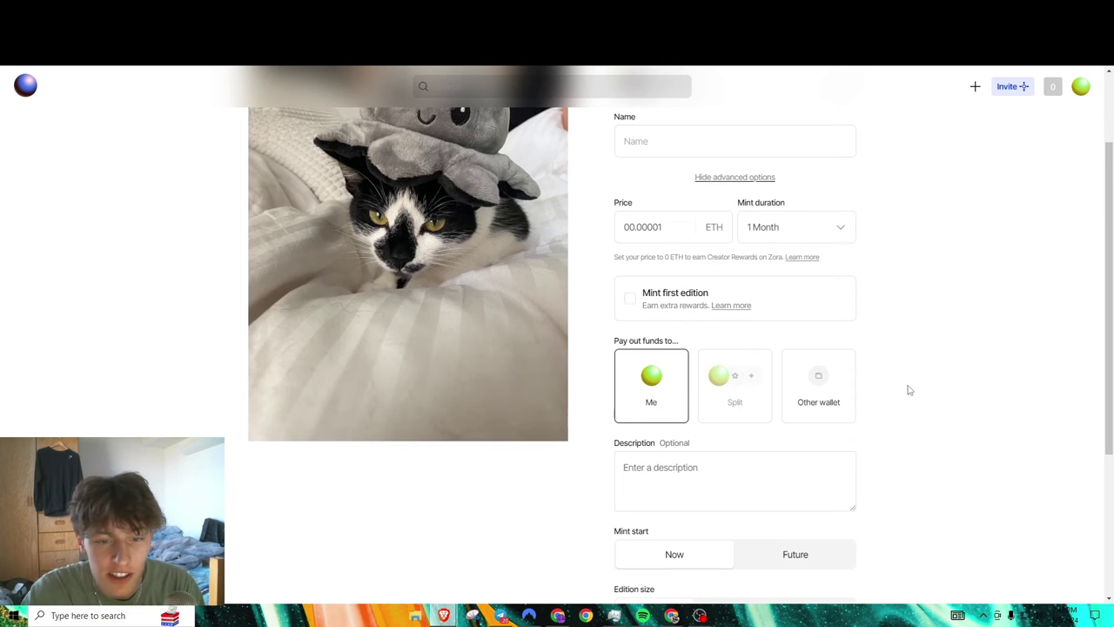
{"action": "scroll", "coordinate": [908, 390], "scroll_direction": "down", "scroll_amount": 1}
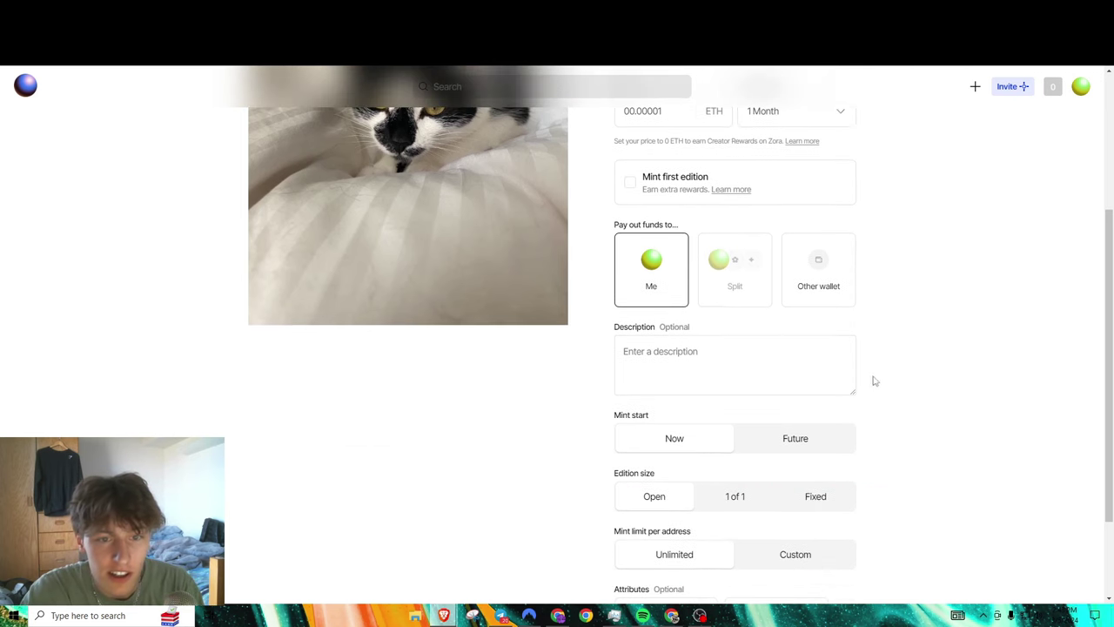
{"action": "scroll", "coordinate": [599, 277], "scroll_direction": "down", "scroll_amount": 1}
Step: Give the token description 'Cat', start the mint now, and name it Macato
{"action": "left_click", "coordinate": [652, 293]}
{"action": "scroll", "coordinate": [596, 334], "scroll_direction": "up", "scroll_amount": 1}
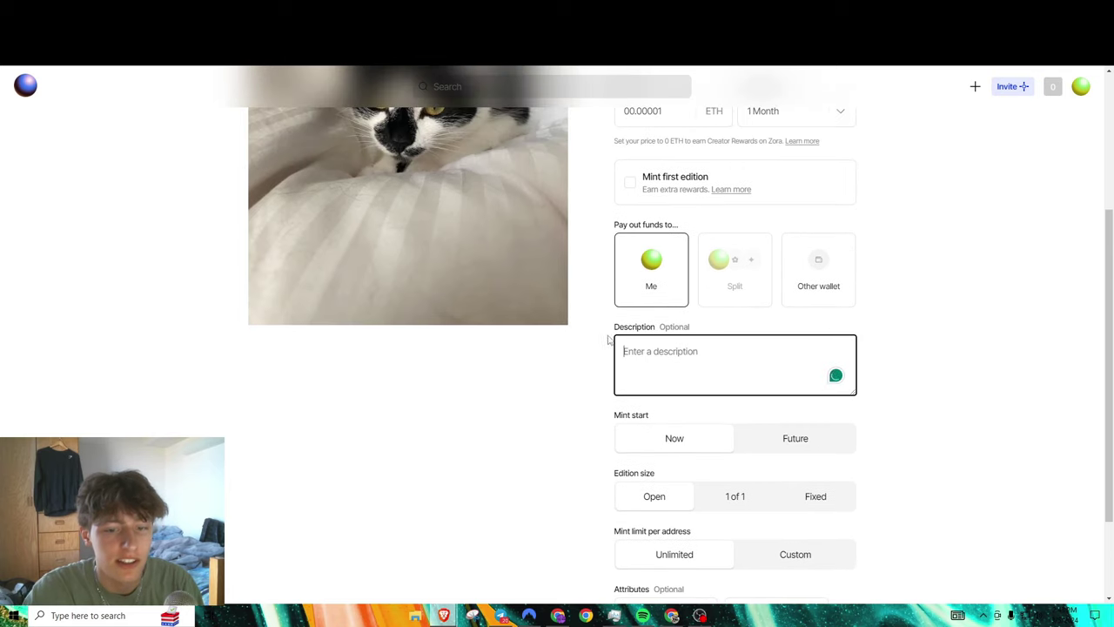
{"action": "type", "text": "Cat"}
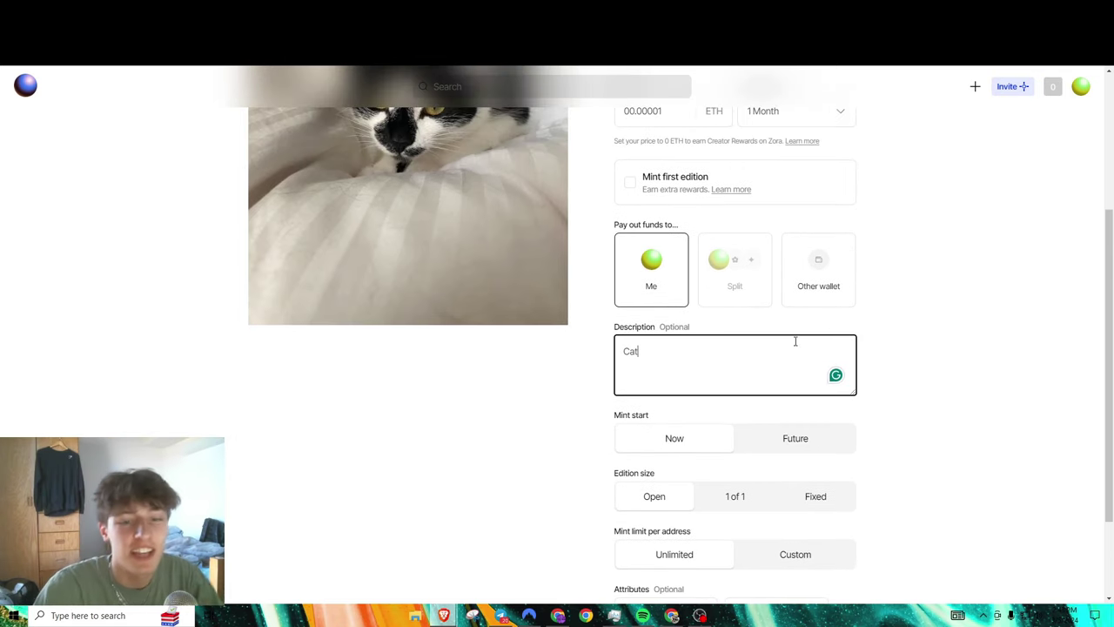
{"action": "scroll", "coordinate": [846, 365], "scroll_direction": "down", "scroll_amount": 2}
{"action": "left_click", "coordinate": [702, 315]}
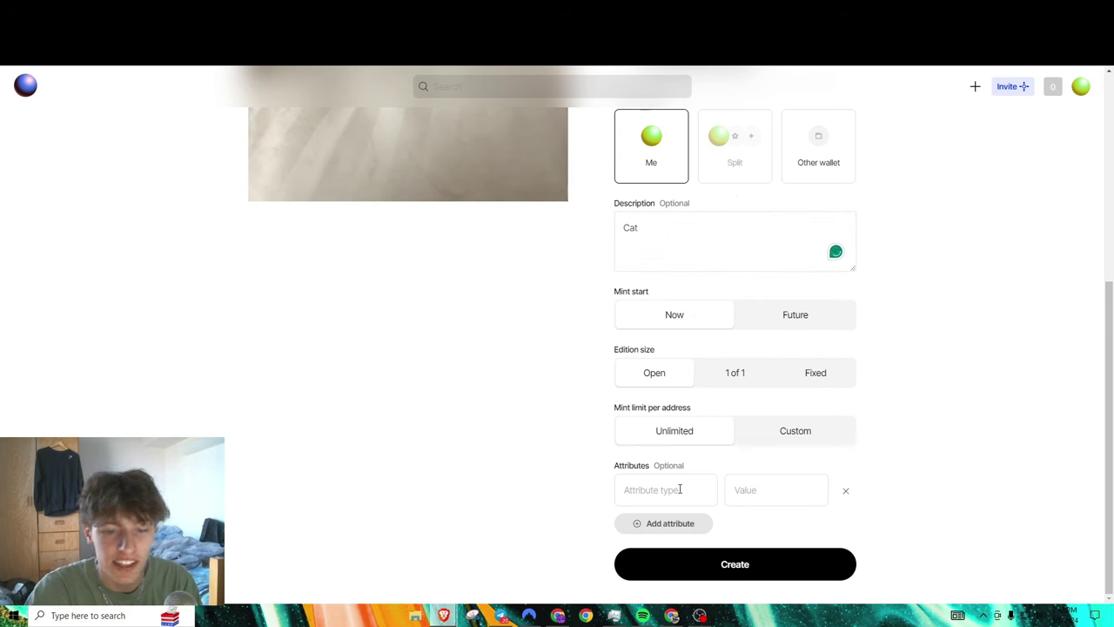
{"action": "scroll", "coordinate": [679, 492], "scroll_direction": "up", "scroll_amount": 6}
{"action": "left_click", "coordinate": [653, 261]}
{"action": "type", "text": "Macato"}
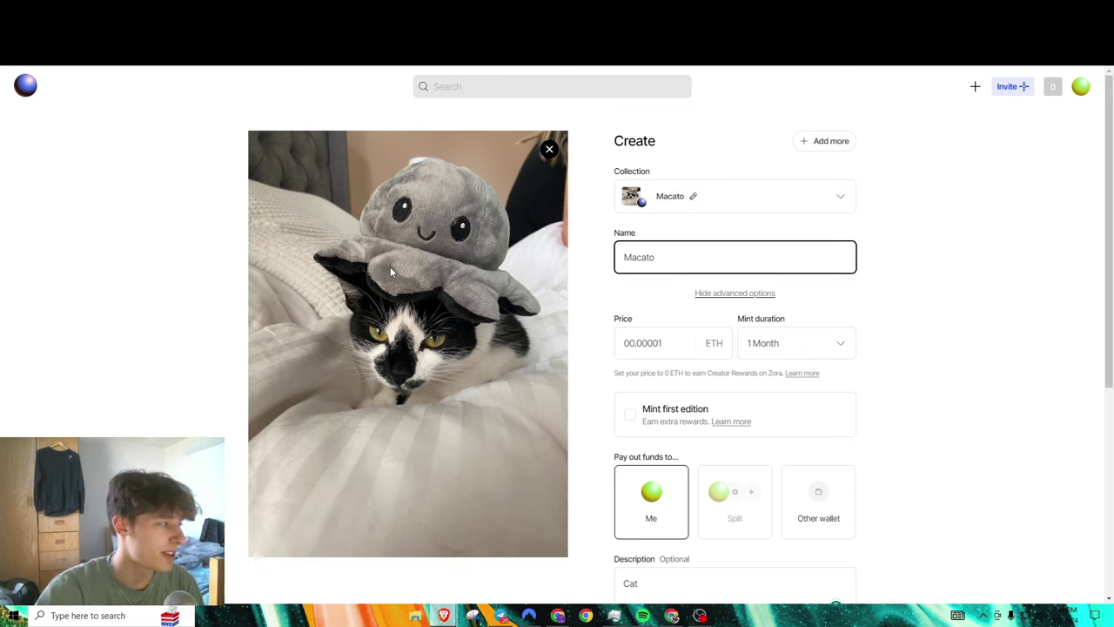
{"action": "scroll", "coordinate": [645, 303], "scroll_direction": "down", "scroll_amount": 2}
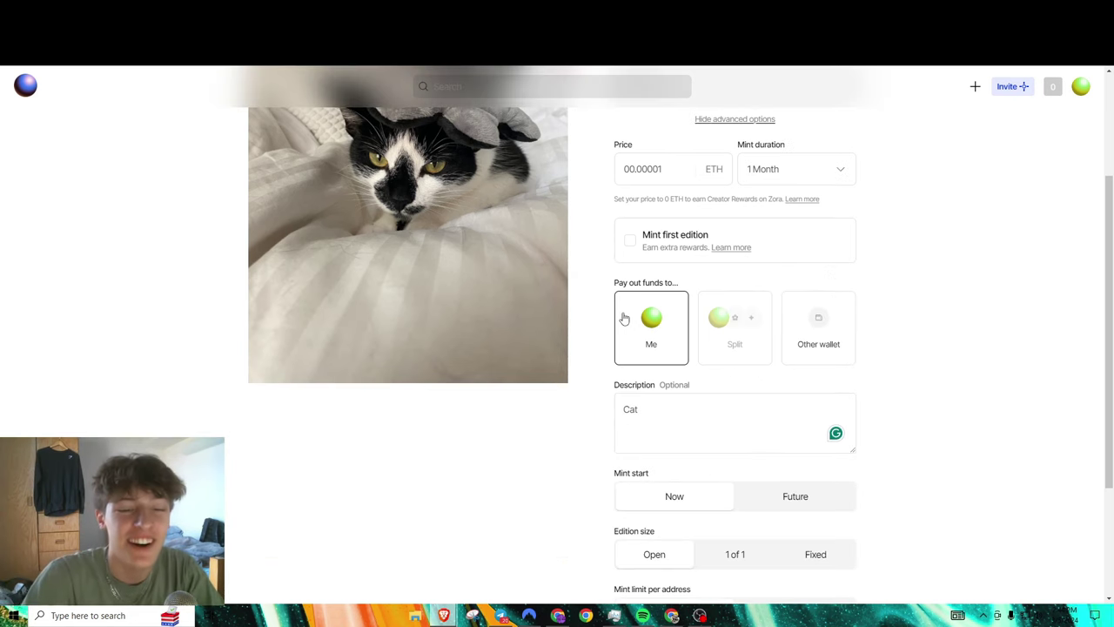
{"action": "scroll", "coordinate": [624, 318], "scroll_direction": "down", "scroll_amount": 2}
Step: Create the Macato token and sign the creation request in MetaMask
{"action": "left_click", "coordinate": [748, 566]}
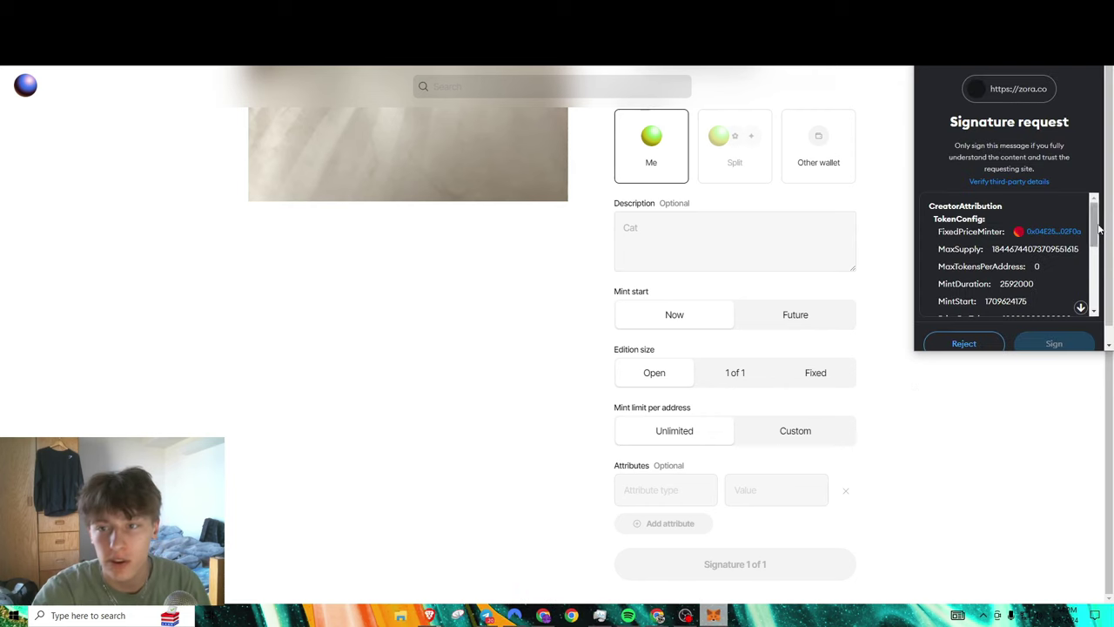
{"action": "scroll", "coordinate": [1097, 228], "scroll_direction": "down", "scroll_amount": 5}
{"action": "left_click", "coordinate": [1061, 339]}
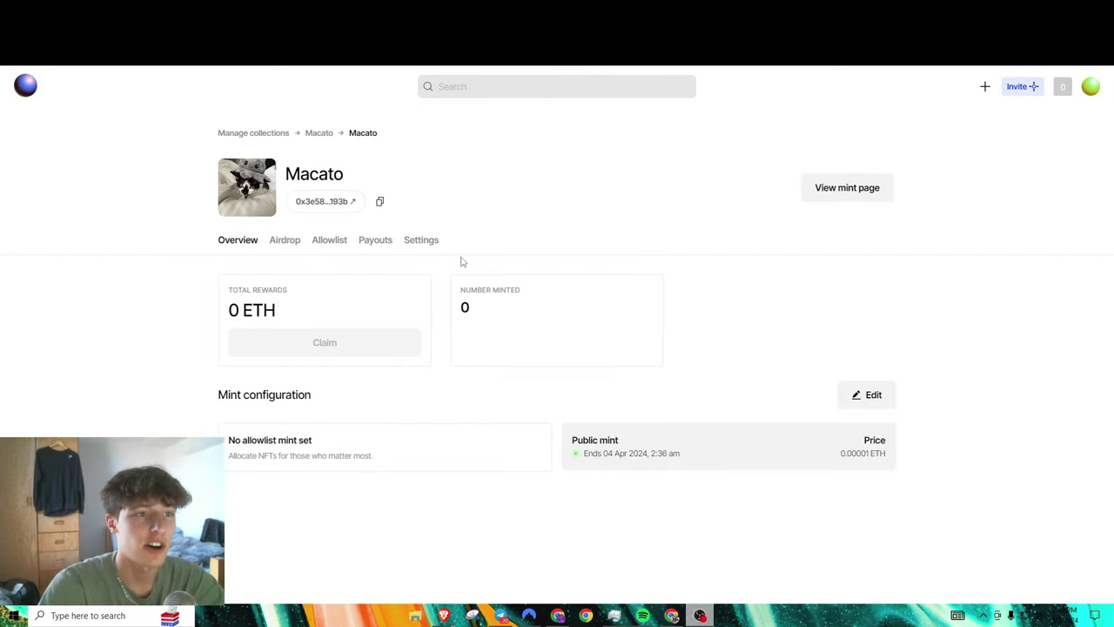
Step: Open the Macato public mint page from the collection overview
{"action": "left_click", "coordinate": [854, 191]}
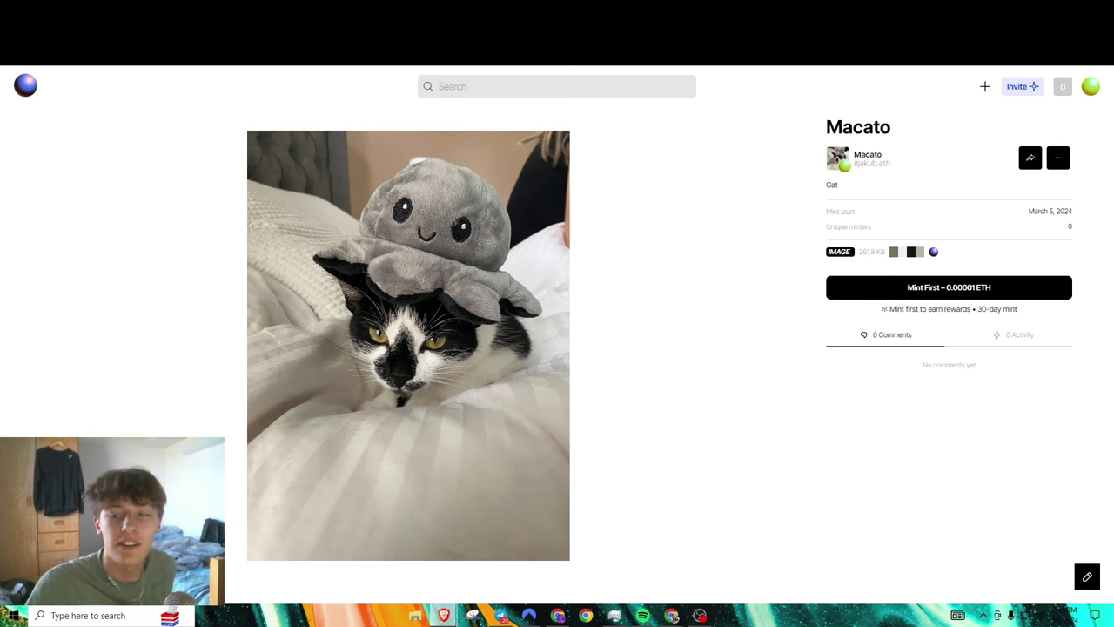
Step: Mint one BLORB NFT paid on the Zora chain and confirm it in MetaMask
{"action": "key", "text": "alt+Left"}
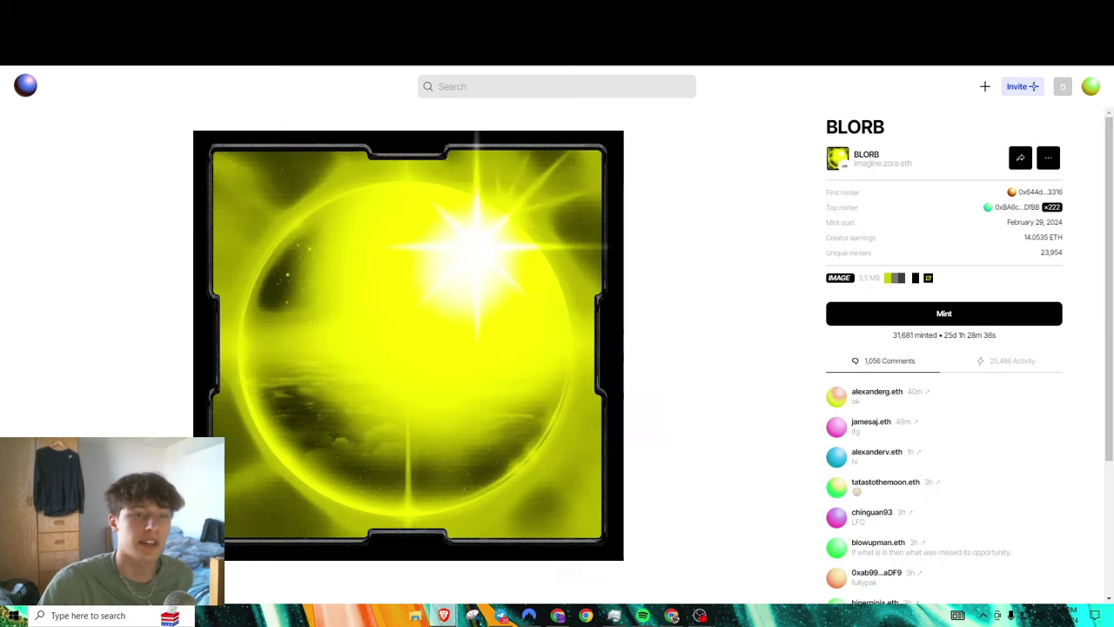
{"action": "left_click", "coordinate": [940, 311]}
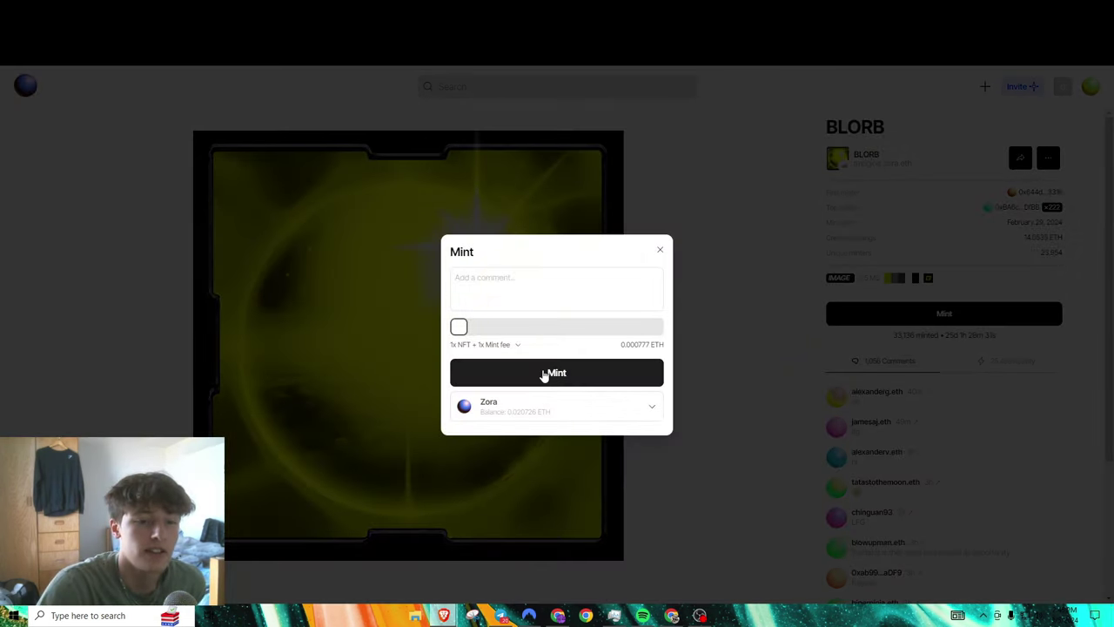
{"action": "left_click", "coordinate": [562, 409]}
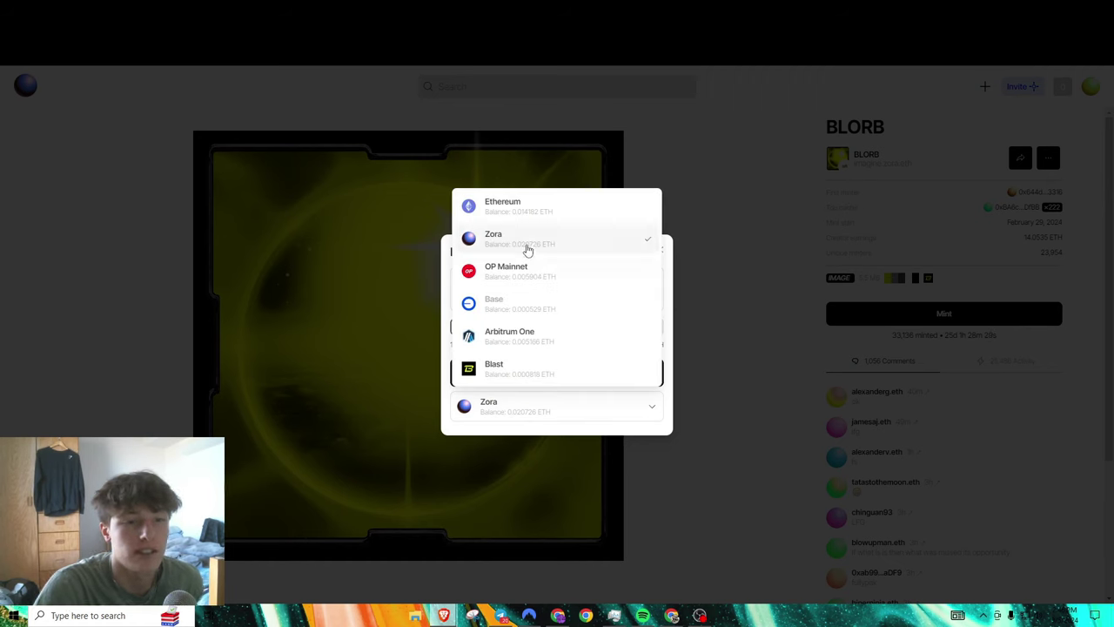
{"action": "left_click", "coordinate": [586, 403]}
{"action": "left_click", "coordinate": [555, 371]}
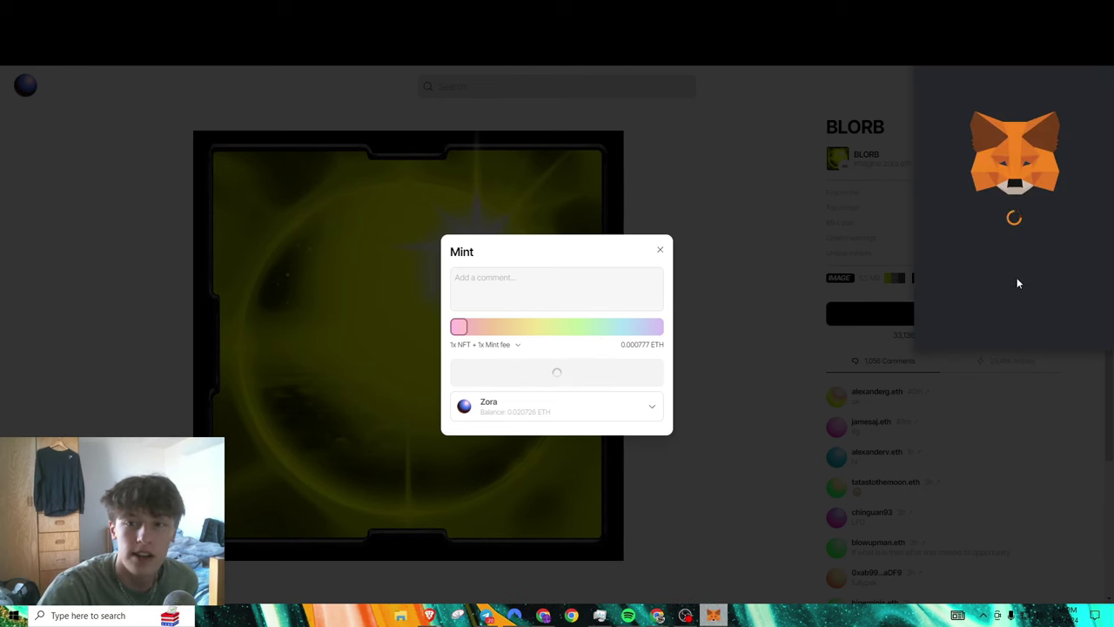
{"action": "left_click", "coordinate": [1056, 331]}
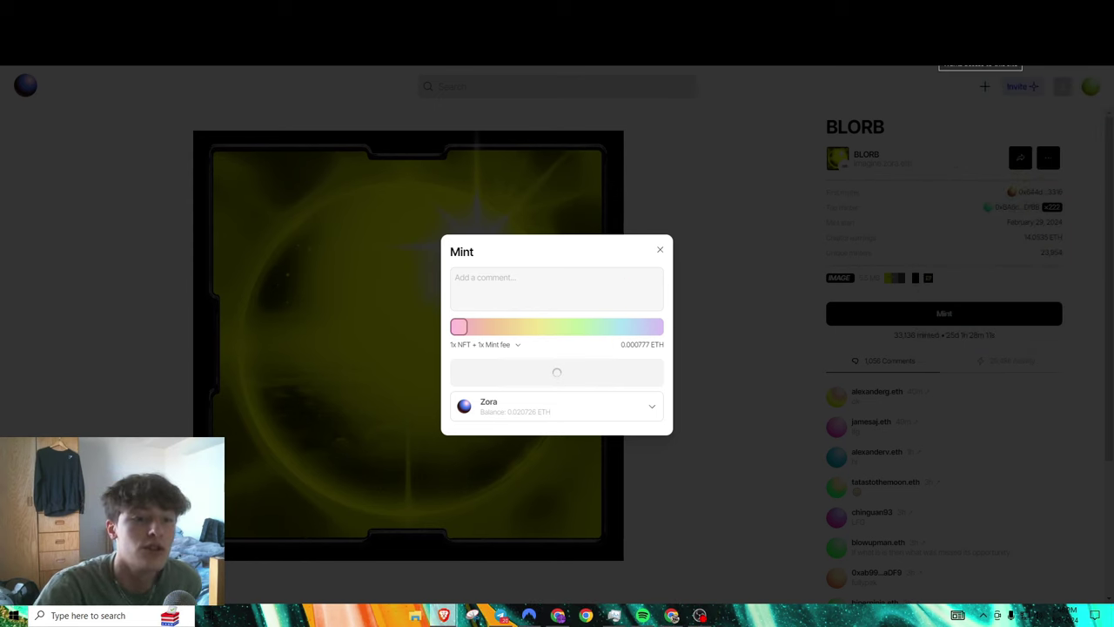
Step: Check Etherscan gas, selecting the 188 gwei average, then dismiss the mint confirmation
{"action": "left_click", "coordinate": [940, 48]}
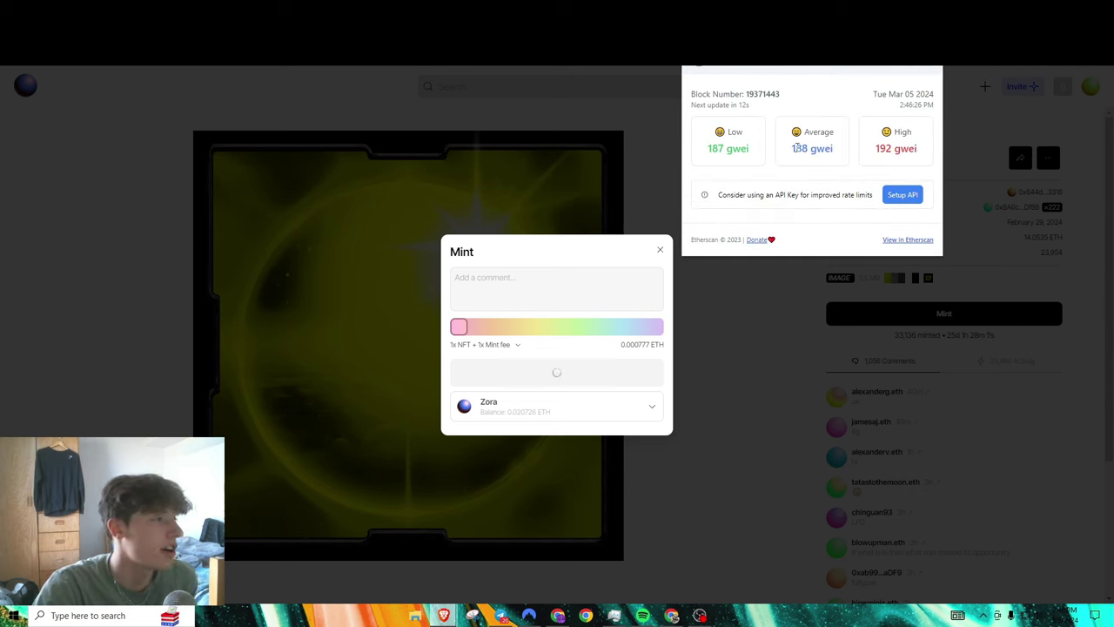
{"action": "left_click_drag", "start_coordinate": [794, 148], "coordinate": [827, 146]}
{"action": "double_click", "coordinate": [822, 148]}
{"action": "triple_click", "coordinate": [822, 148]}
{"action": "double_click", "coordinate": [822, 148]}
{"action": "triple_click", "coordinate": [822, 148]}
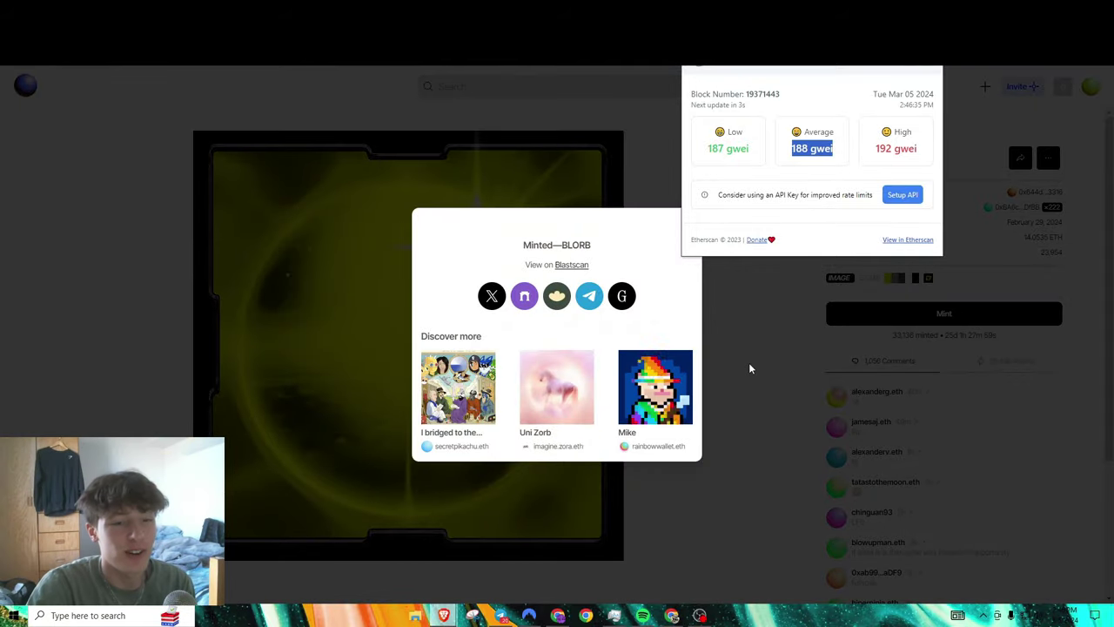
{"action": "left_click", "coordinate": [748, 364]}
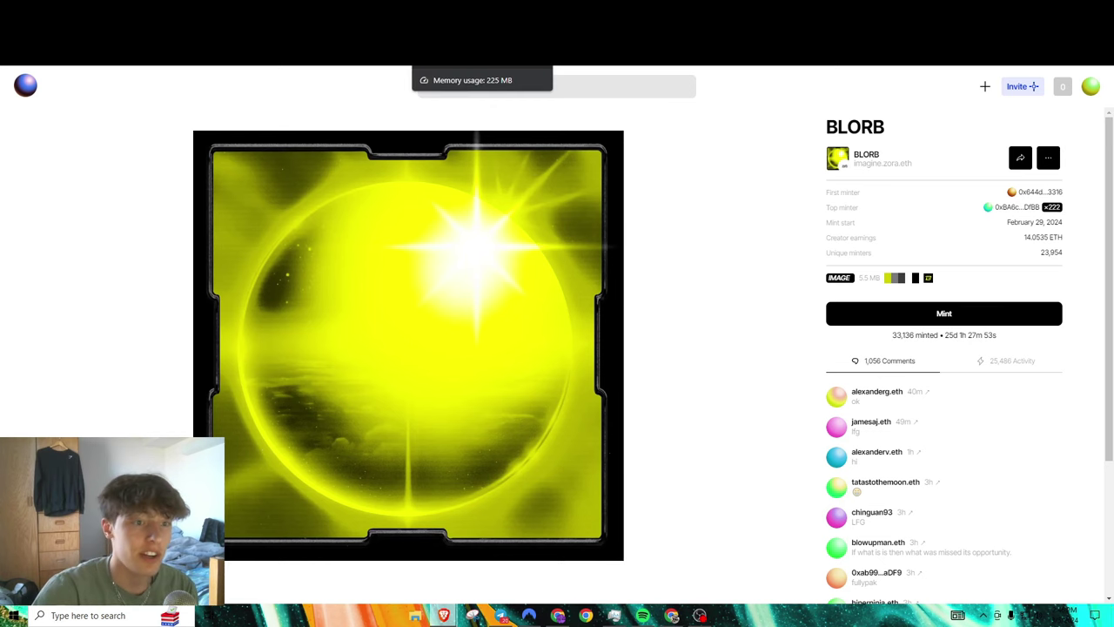
Step: Open the BigInt Just For Community mint page and switch the wallet to zkSync Era Mainnet
{"action": "left_click", "coordinate": [479, 52]}
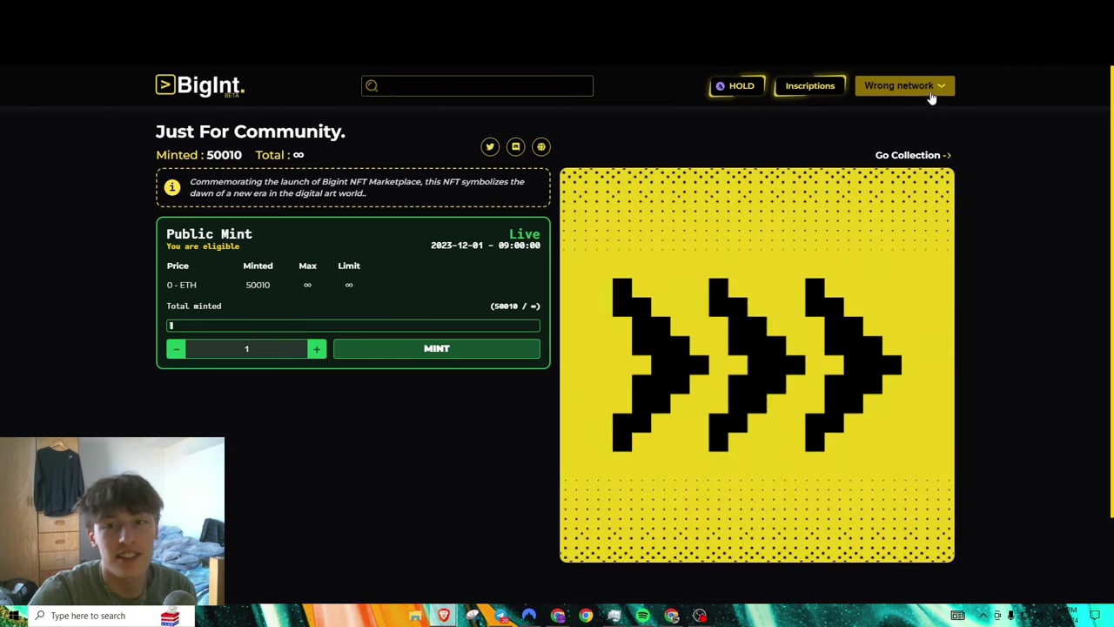
{"action": "left_click", "coordinate": [929, 91]}
{"action": "left_click", "coordinate": [527, 349]}
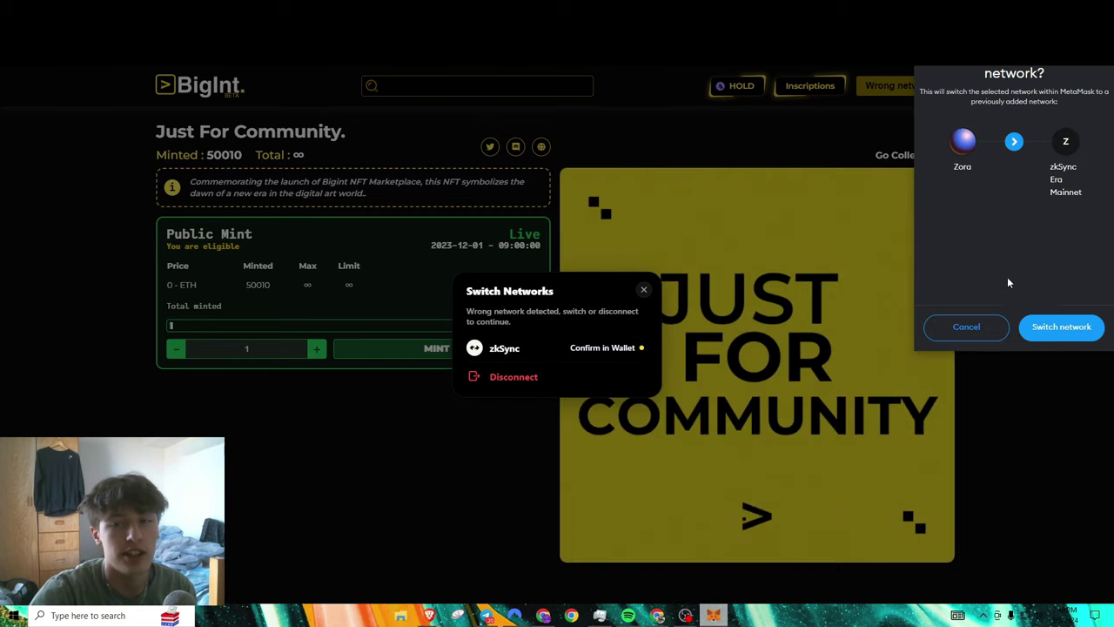
{"action": "left_click", "coordinate": [1060, 327]}
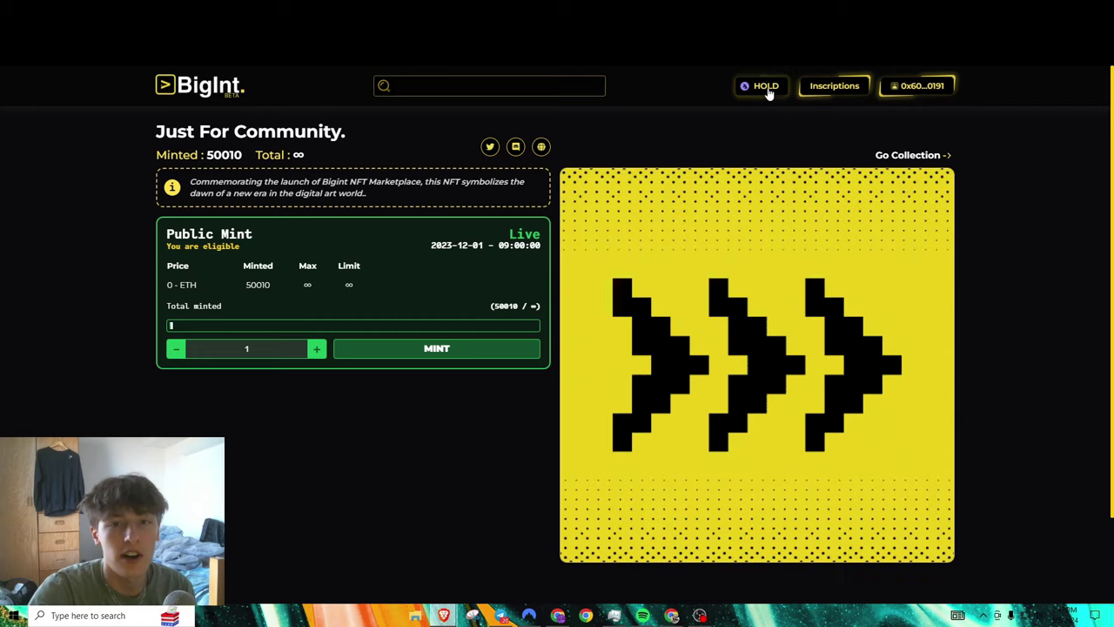
Step: Review the HOLD fee tokens, then mint one Just For Community NFT and sign it
{"action": "left_click", "coordinate": [767, 87]}
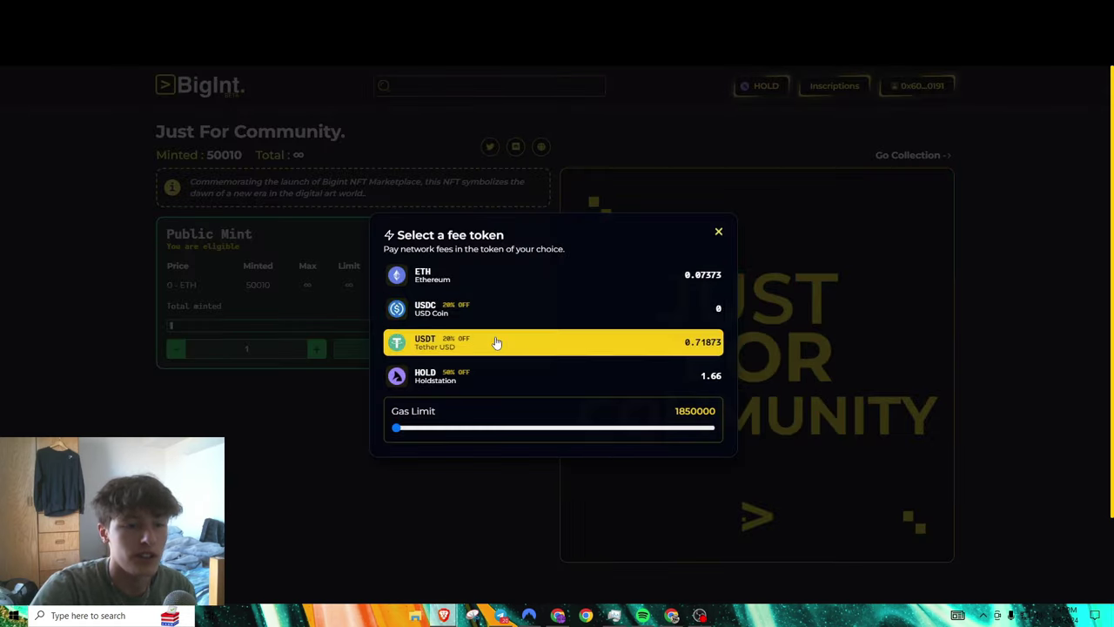
{"action": "scroll", "coordinate": [503, 374], "scroll_direction": "down", "scroll_amount": 1}
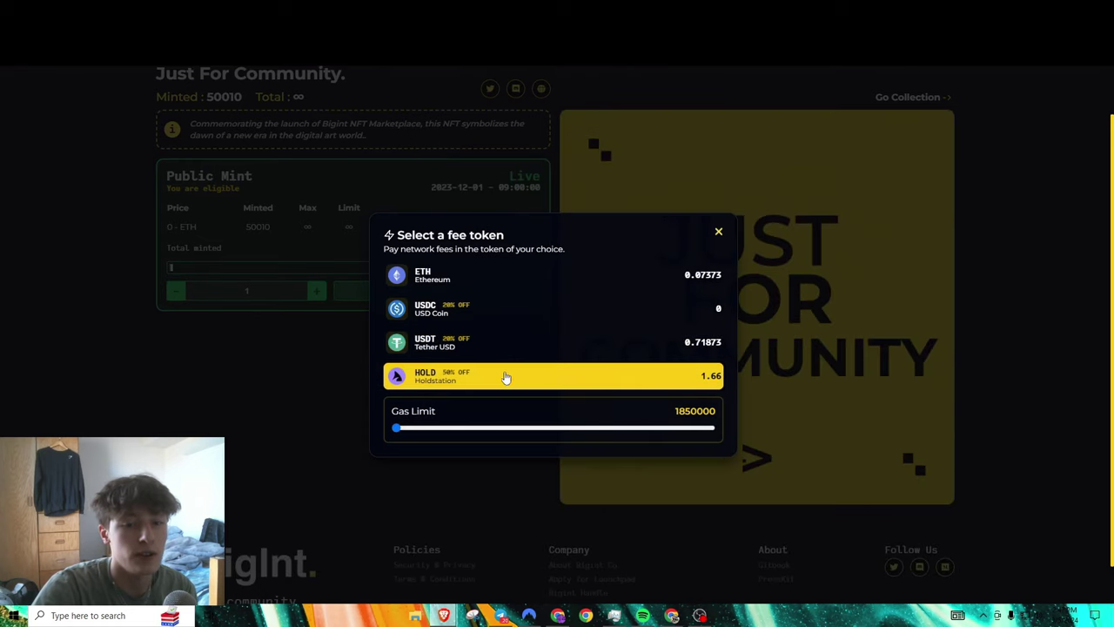
{"action": "left_click", "coordinate": [718, 232]}
{"action": "scroll", "coordinate": [446, 375], "scroll_direction": "up", "scroll_amount": 1}
{"action": "left_click", "coordinate": [429, 350]}
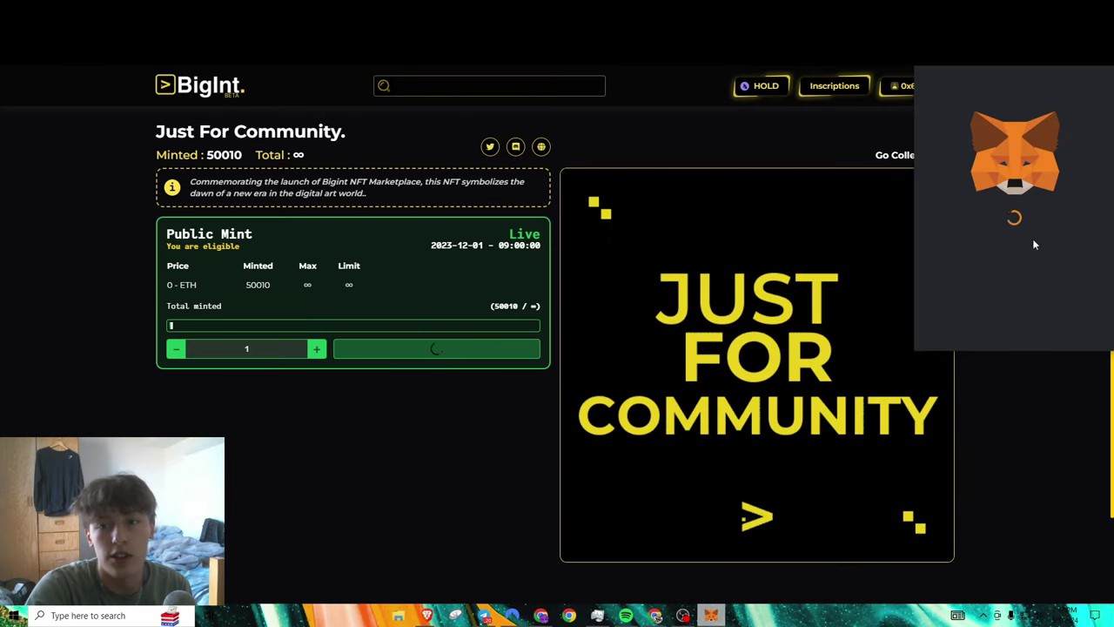
{"action": "scroll", "coordinate": [1009, 252], "scroll_direction": "down", "scroll_amount": 3}
{"action": "left_click", "coordinate": [1055, 329]}
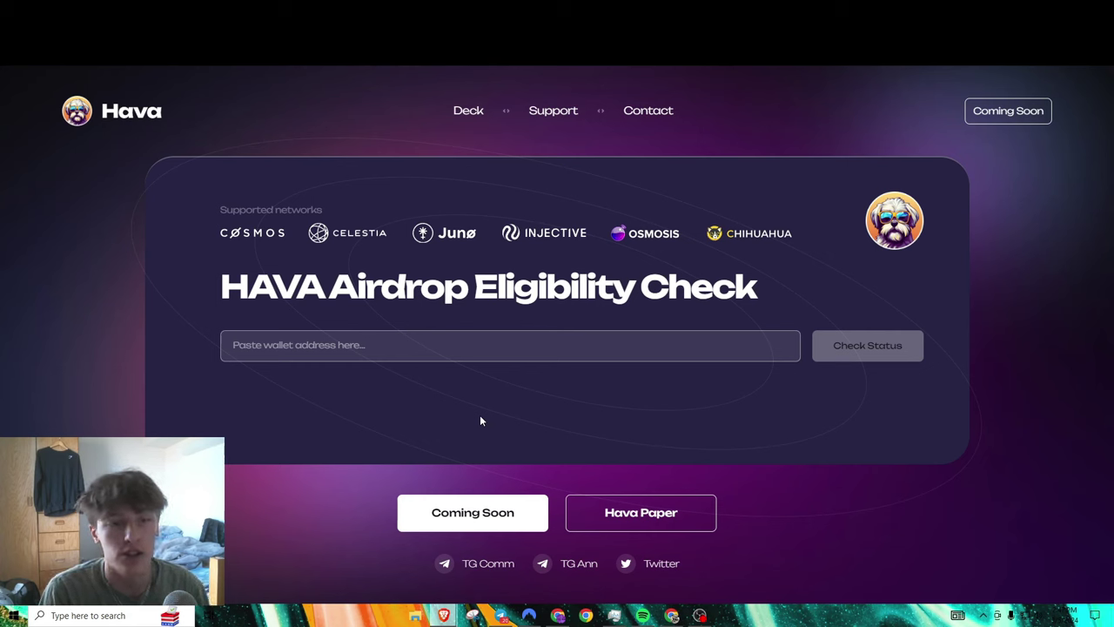
Step: Check the paste options on the Hava wallet address field, leaving it empty
{"action": "right_click", "coordinate": [372, 347]}
{"action": "left_click", "coordinate": [638, 373]}
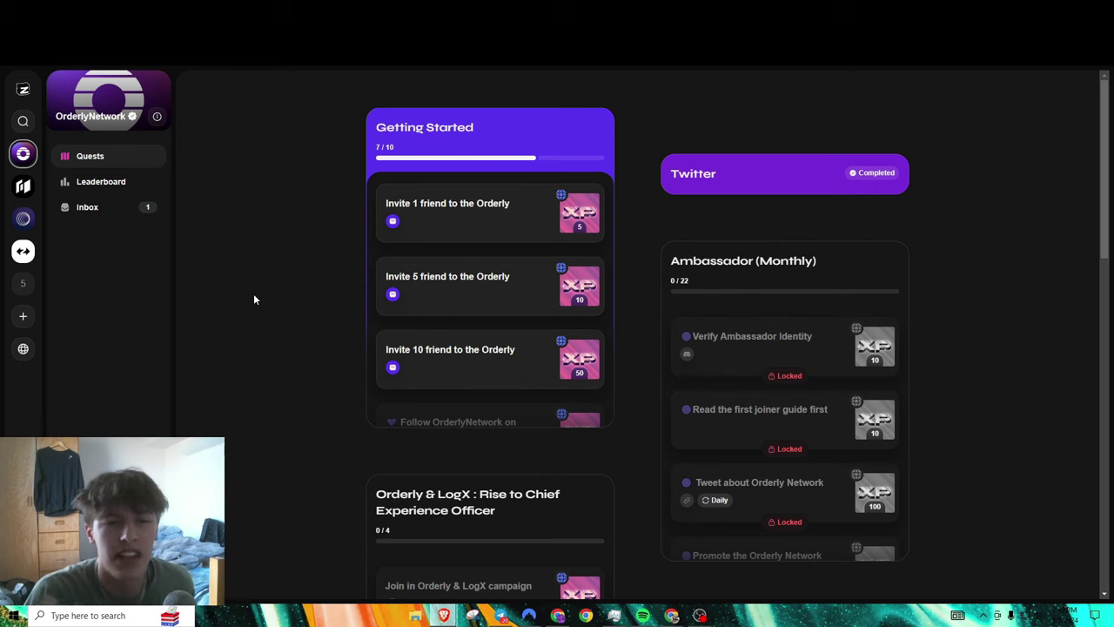
{"action": "scroll", "coordinate": [263, 230], "scroll_direction": "down", "scroll_amount": 3}
{"action": "scroll", "coordinate": [263, 230], "scroll_direction": "up", "scroll_amount": 3}
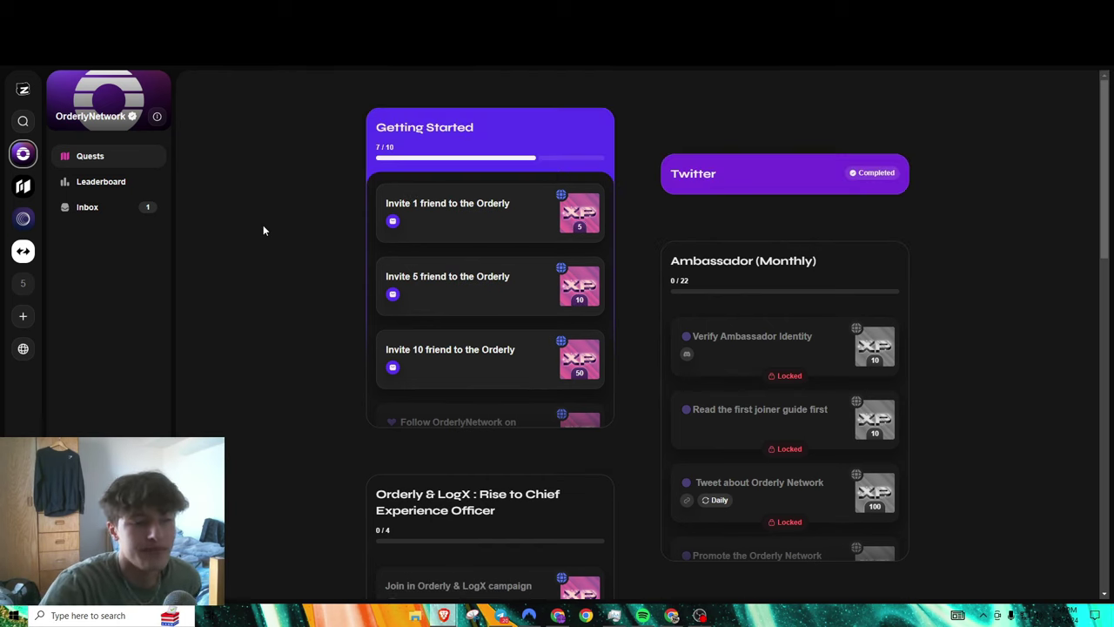
{"action": "left_click", "coordinate": [23, 219]}
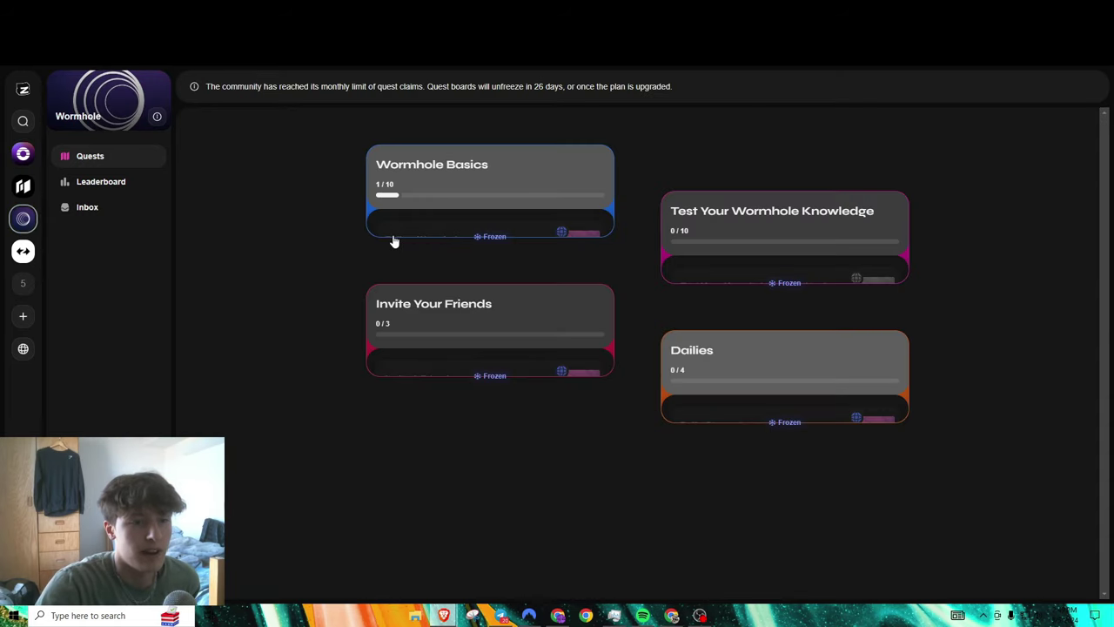
{"action": "left_click", "coordinate": [22, 153]}
{"action": "scroll", "coordinate": [343, 231], "scroll_direction": "down", "scroll_amount": 2}
{"action": "scroll", "coordinate": [338, 236], "scroll_direction": "up", "scroll_amount": 2}
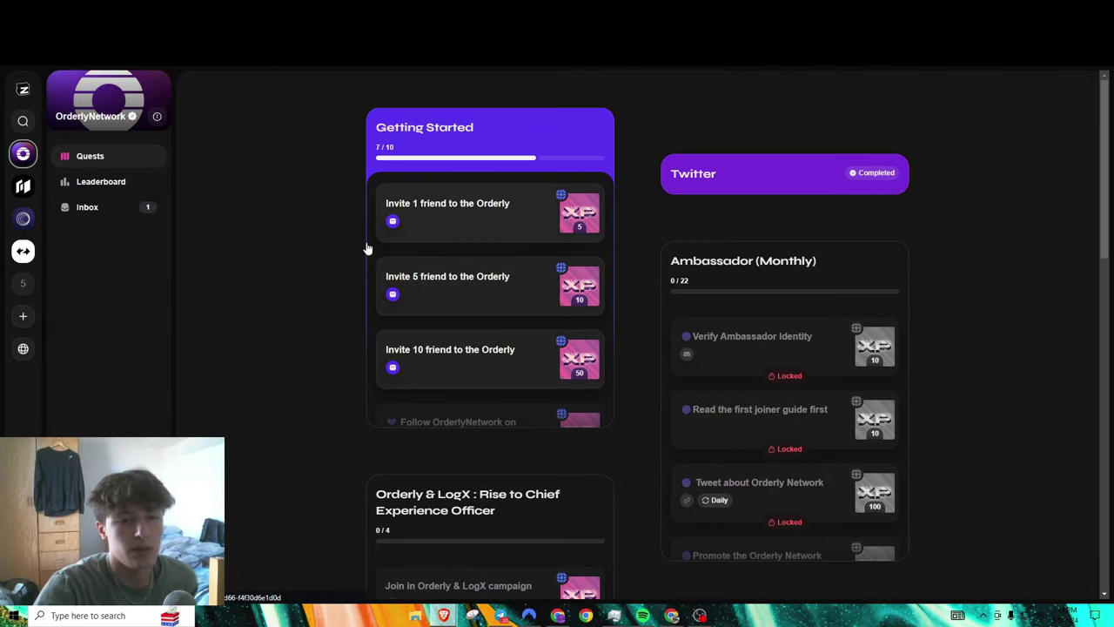
{"action": "scroll", "coordinate": [330, 237], "scroll_direction": "down", "scroll_amount": 1}
{"action": "scroll", "coordinate": [631, 236], "scroll_direction": "down", "scroll_amount": 2}
{"action": "left_click", "coordinate": [688, 339]}
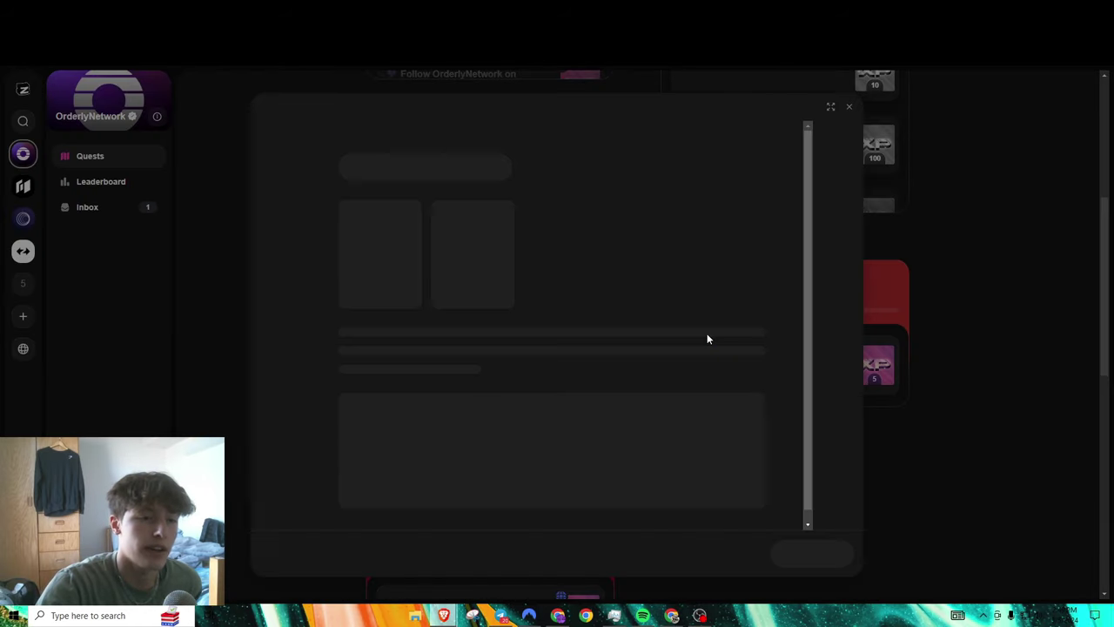
{"action": "left_click", "coordinate": [822, 553]}
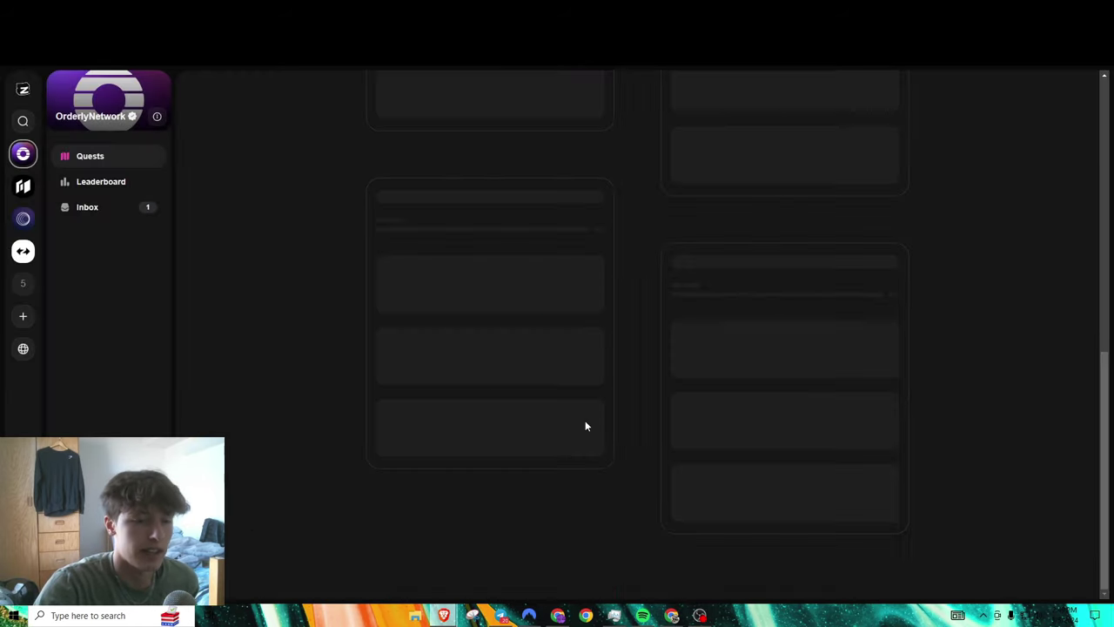
{"action": "scroll", "coordinate": [320, 366], "scroll_direction": "down", "scroll_amount": 4}
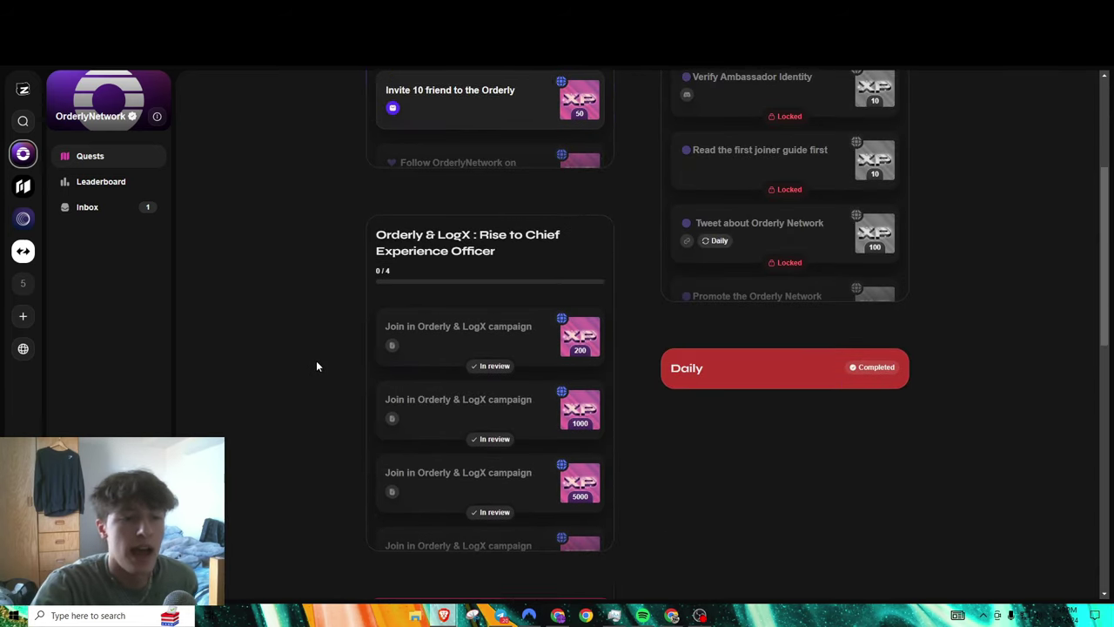
{"action": "scroll", "coordinate": [475, 313], "scroll_direction": "down", "scroll_amount": 1}
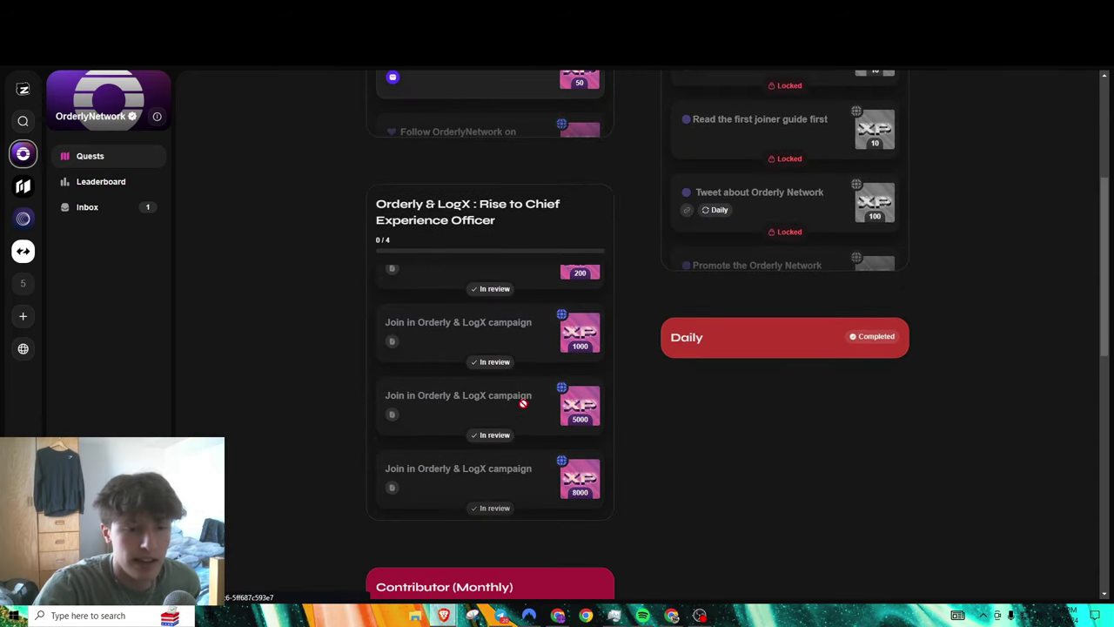
{"action": "scroll", "coordinate": [493, 387], "scroll_direction": "up", "scroll_amount": 1}
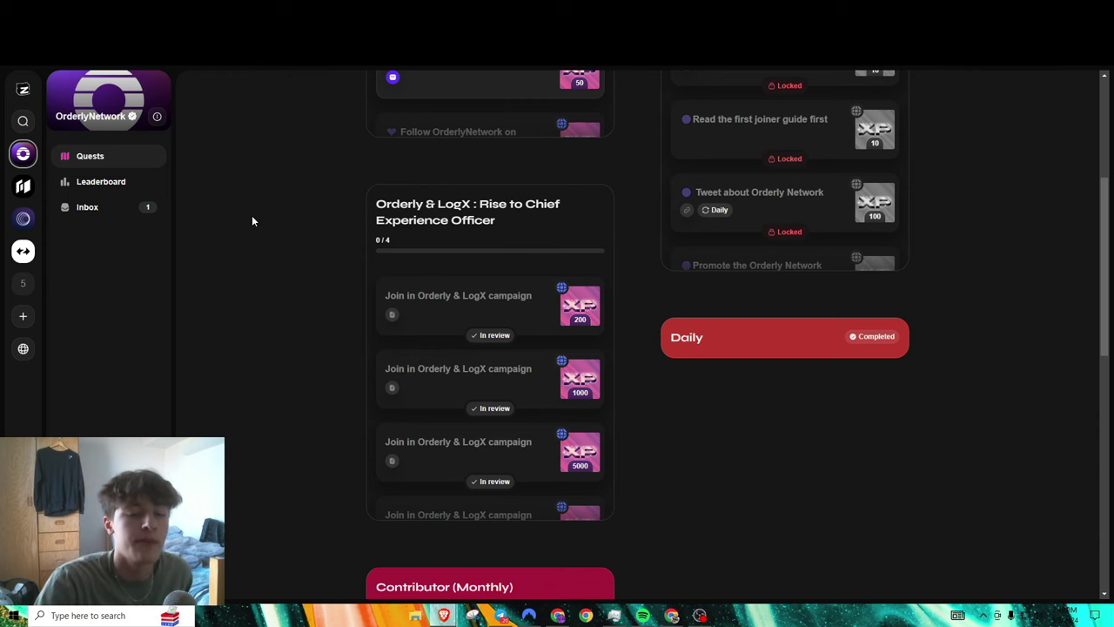
{"action": "scroll", "coordinate": [455, 325], "scroll_direction": "down", "scroll_amount": 1}
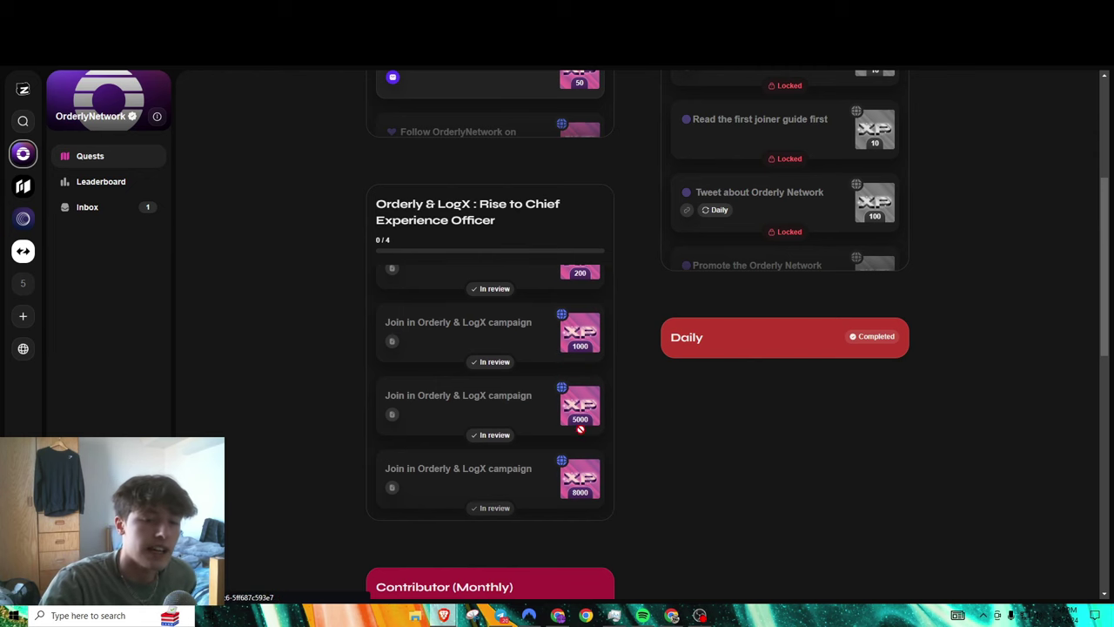
{"action": "scroll", "coordinate": [587, 306], "scroll_direction": "up", "scroll_amount": 1}
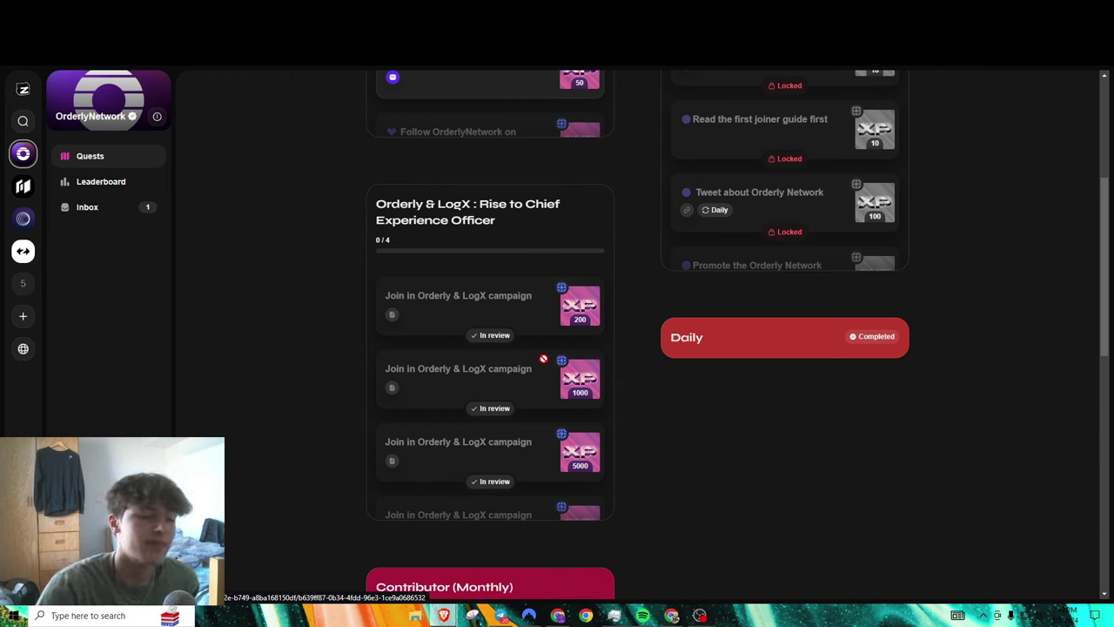
{"action": "left_click", "coordinate": [501, 295]}
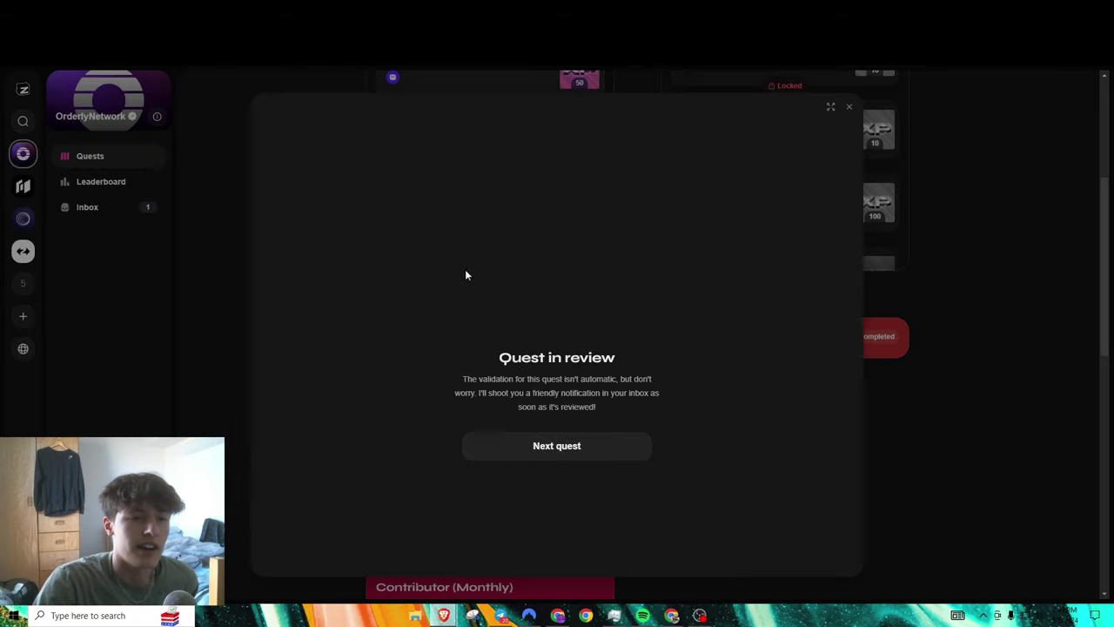
{"action": "left_click", "coordinate": [850, 108]}
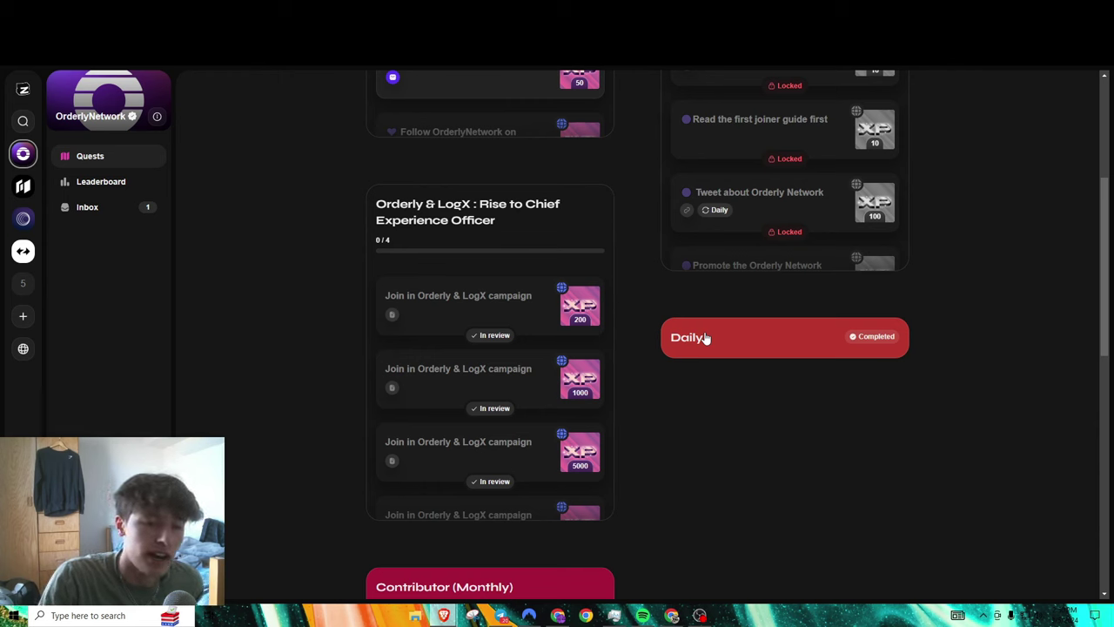
{"action": "scroll", "coordinate": [487, 301], "scroll_direction": "down", "scroll_amount": 1}
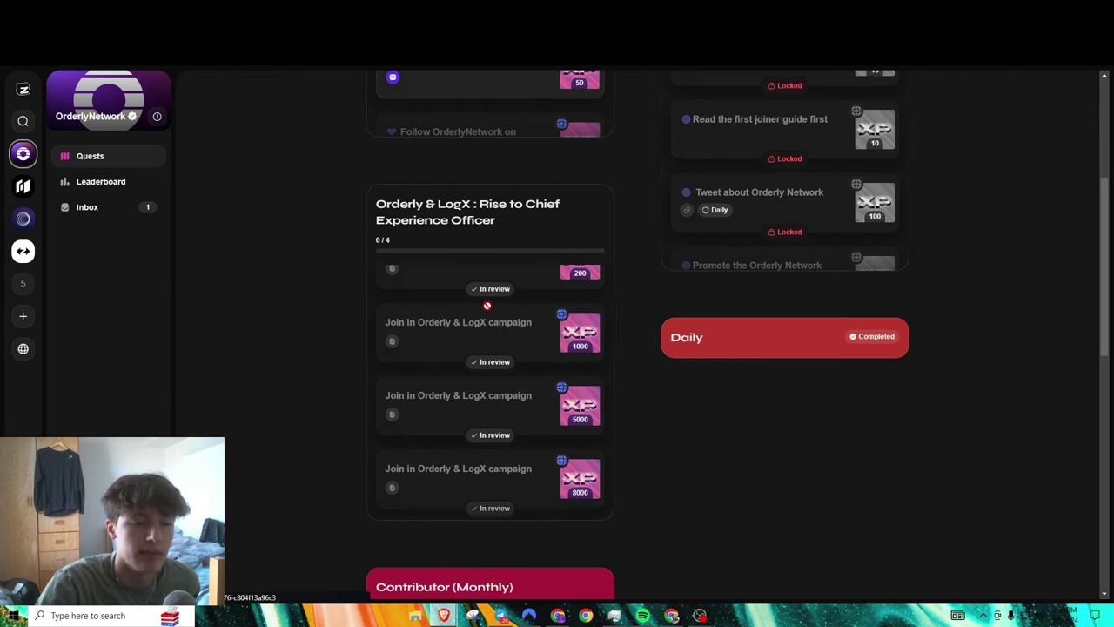
{"action": "scroll", "coordinate": [324, 335], "scroll_direction": "down", "scroll_amount": 1}
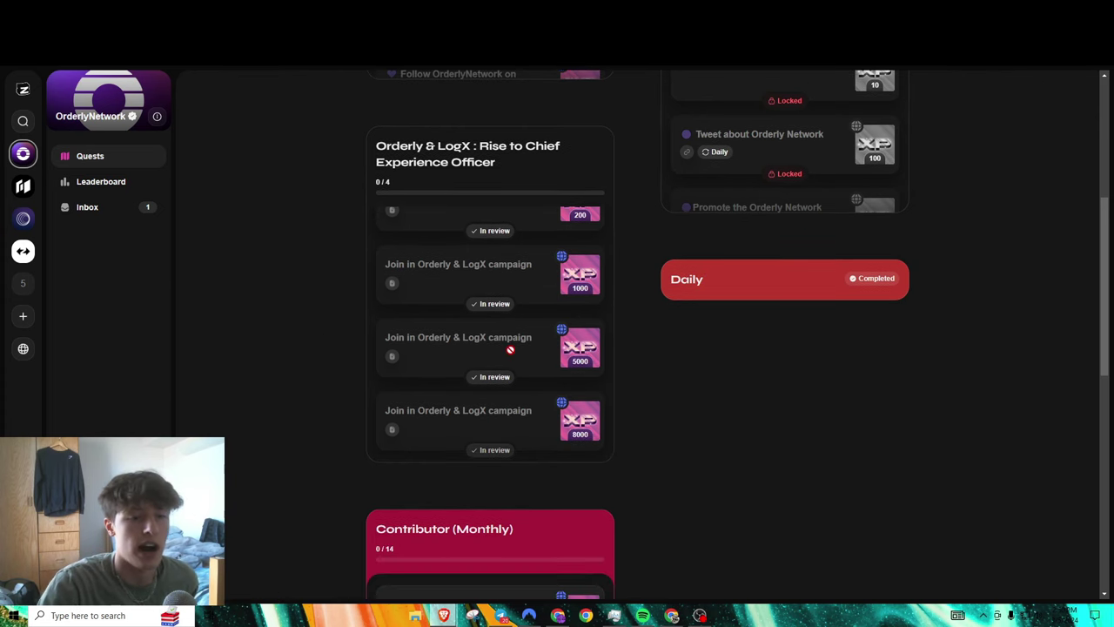
{"action": "scroll", "coordinate": [570, 427], "scroll_direction": "up", "scroll_amount": 1}
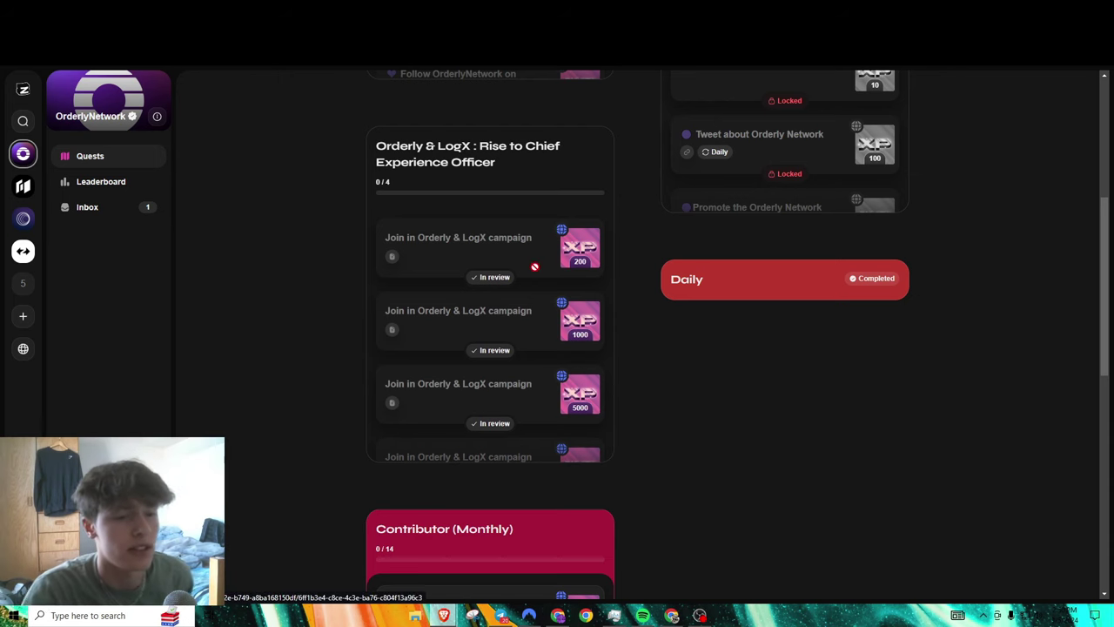
{"action": "scroll", "coordinate": [348, 303], "scroll_direction": "down", "scroll_amount": 4}
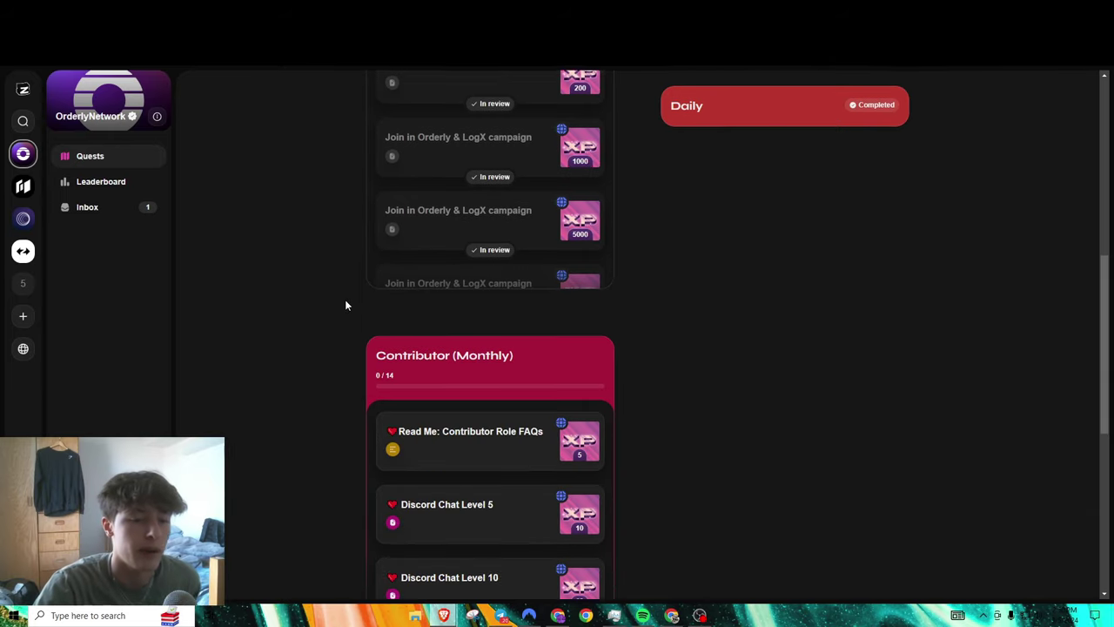
{"action": "scroll", "coordinate": [332, 311], "scroll_direction": "down", "scroll_amount": 3}
{"action": "scroll", "coordinate": [515, 304], "scroll_direction": "up", "scroll_amount": 2}
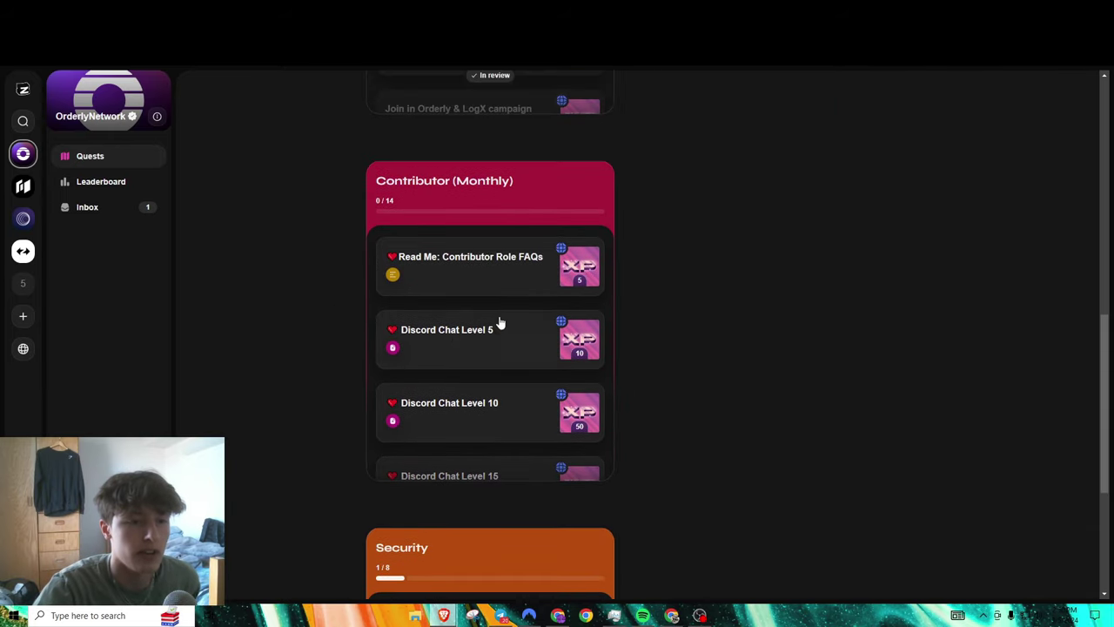
{"action": "scroll", "coordinate": [474, 318], "scroll_direction": "down", "scroll_amount": 6}
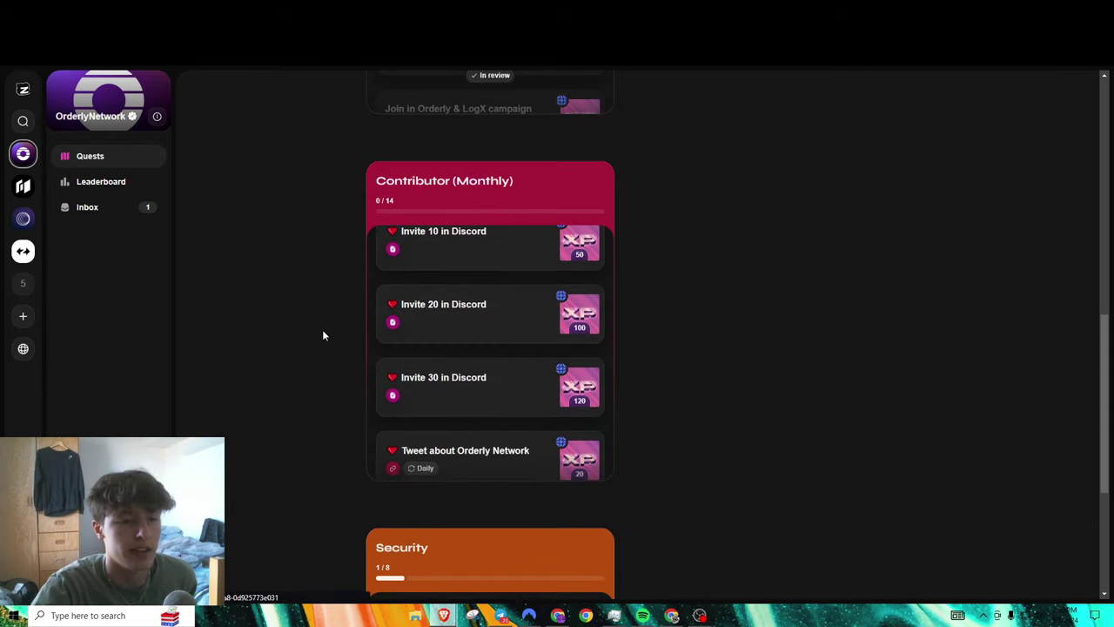
{"action": "scroll", "coordinate": [322, 329], "scroll_direction": "down", "scroll_amount": 2}
{"action": "scroll", "coordinate": [322, 333], "scroll_direction": "down", "scroll_amount": 2}
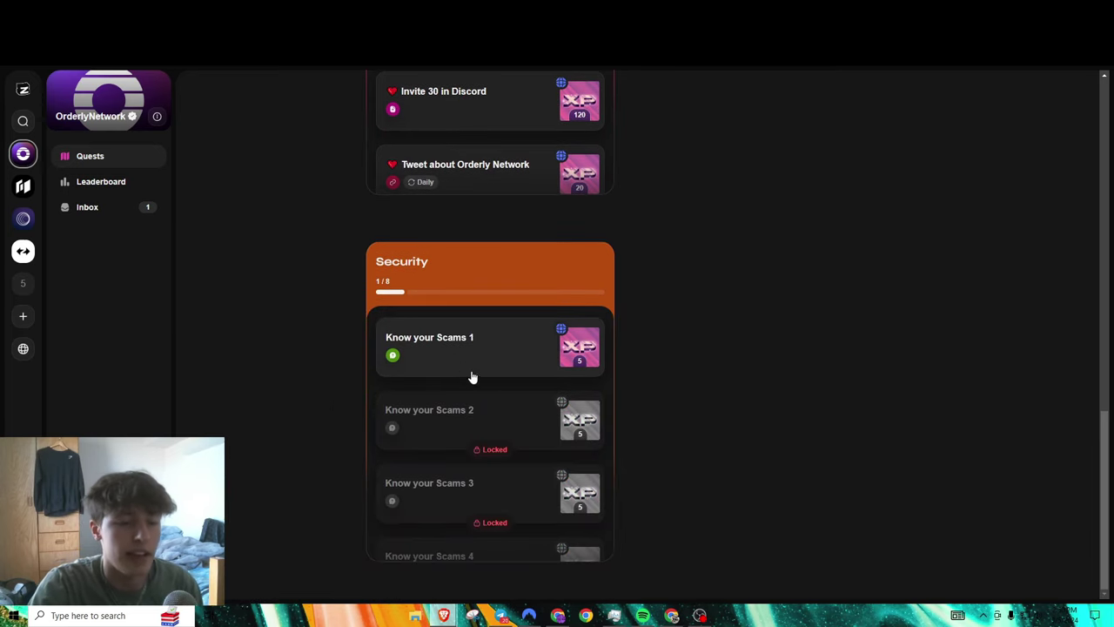
{"action": "scroll", "coordinate": [492, 426], "scroll_direction": "up", "scroll_amount": 2}
{"action": "scroll", "coordinate": [599, 458], "scroll_direction": "up", "scroll_amount": 10}
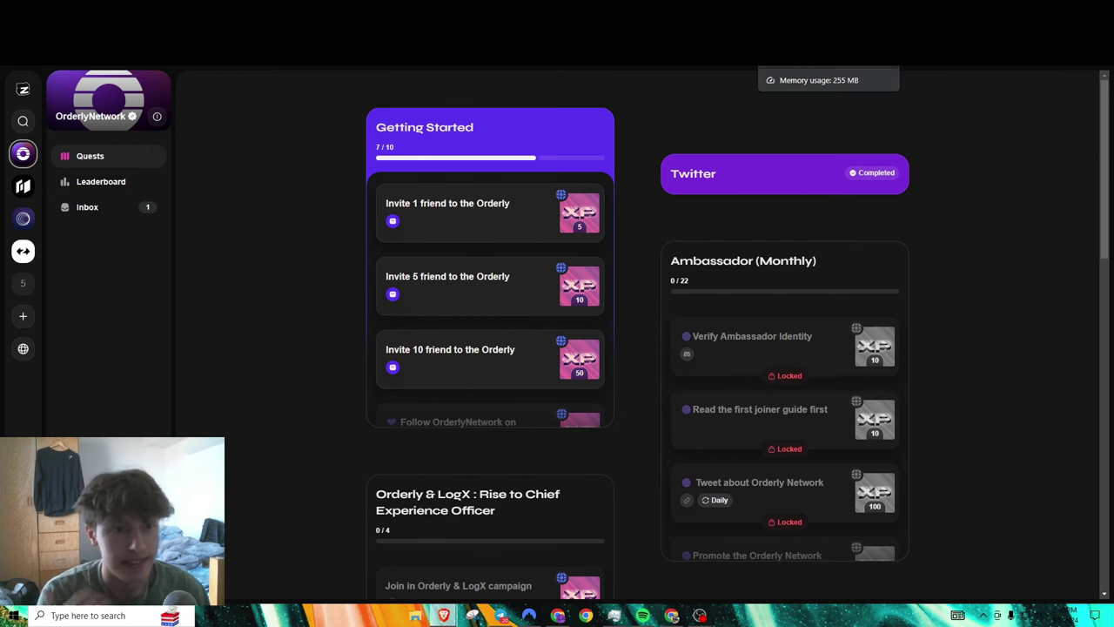
Step: Cycle past the Etherscan and X tabs to a new tab and head to Layer3 via 'lay'
{"action": "key", "text": "ctrl+Tab"}
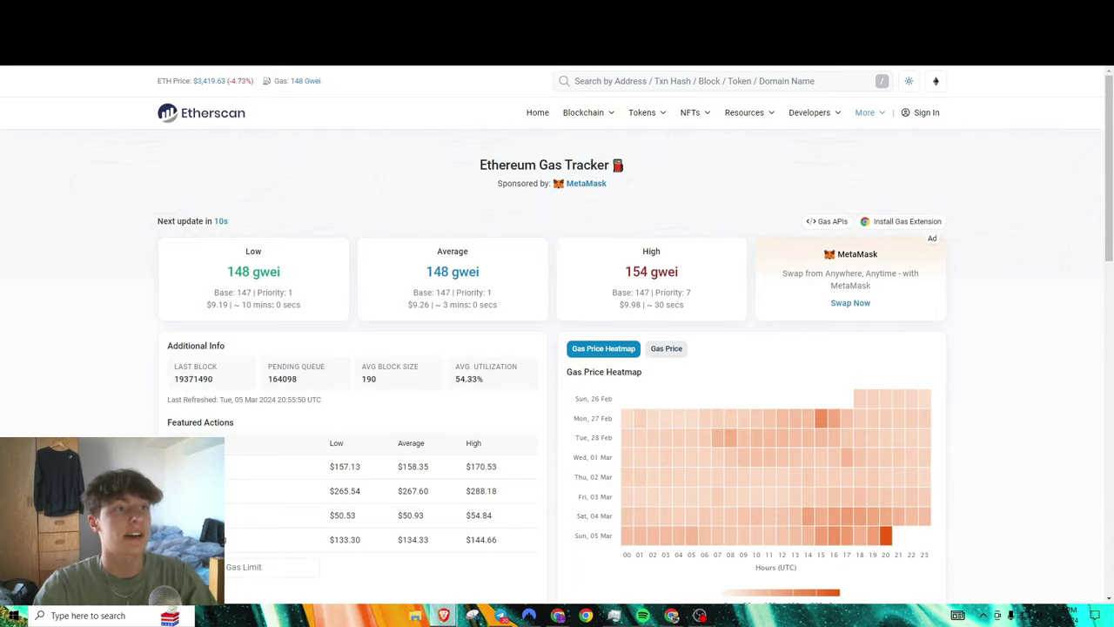
{"action": "key", "text": "ctrl+Tab"}
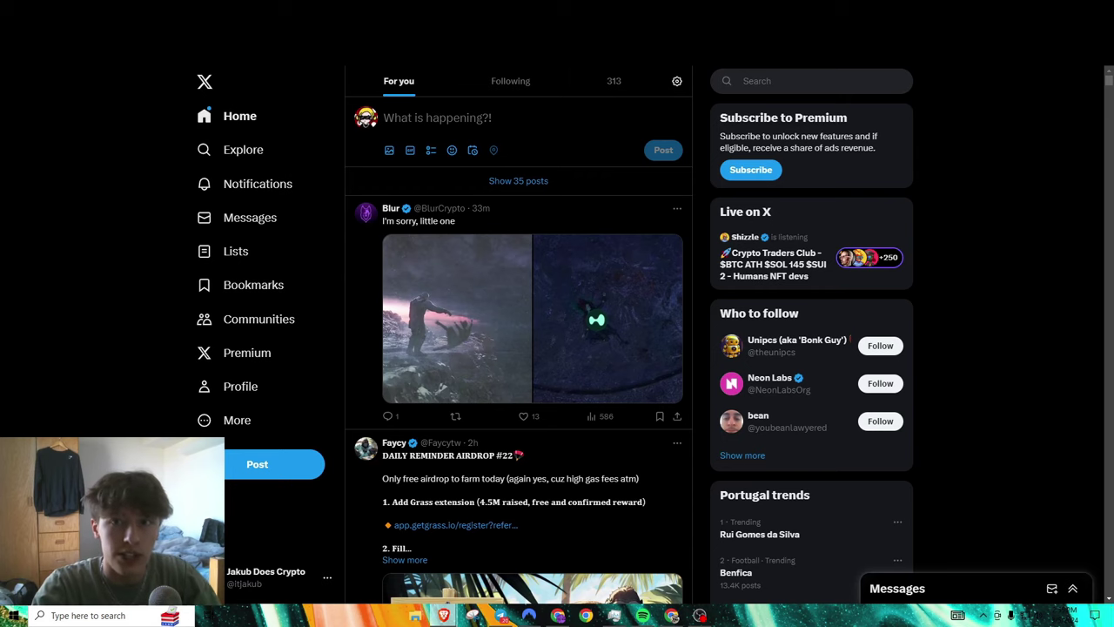
{"action": "key", "text": "ctrl+Tab"}
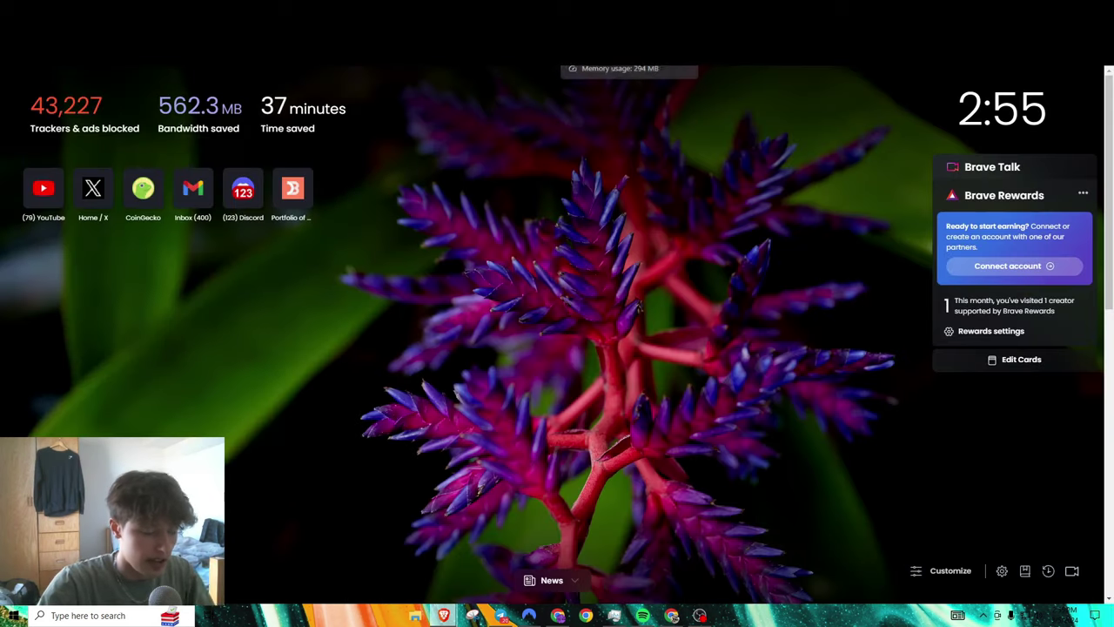
{"action": "type", "text": "lay"}
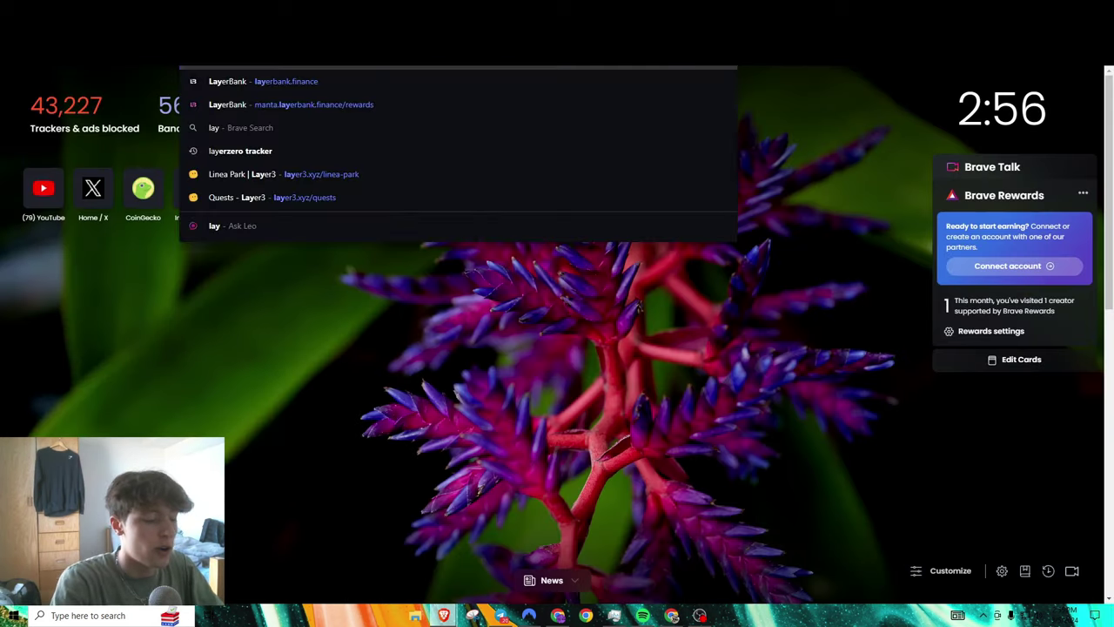
{"action": "key", "text": "Escape"}
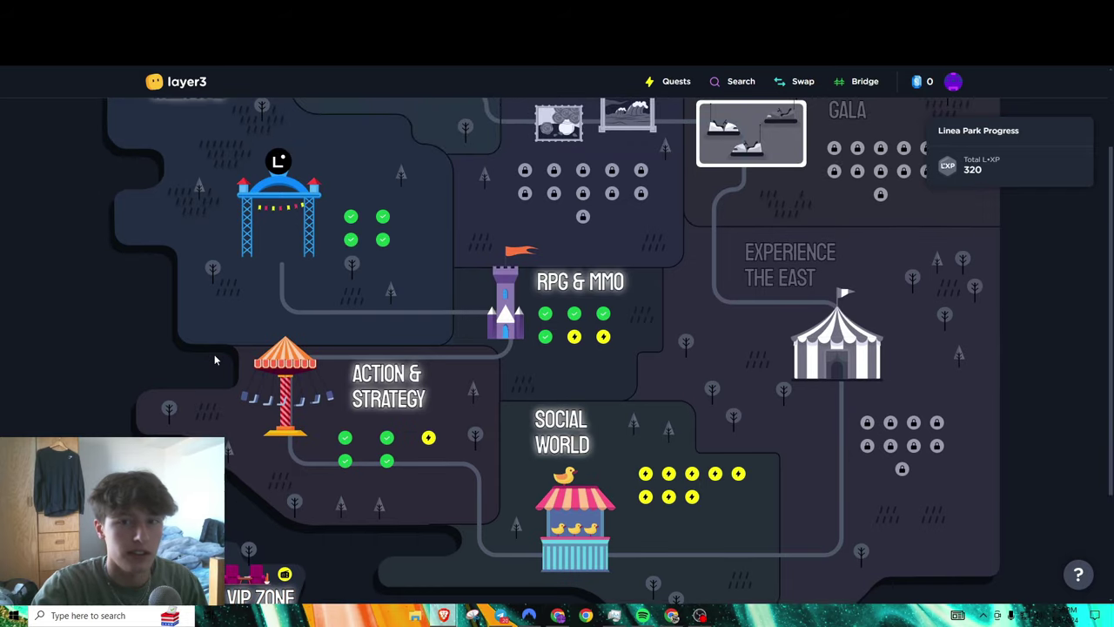
{"action": "scroll", "coordinate": [215, 360], "scroll_direction": "up", "scroll_amount": 1}
{"action": "scroll", "coordinate": [215, 359], "scroll_direction": "down", "scroll_amount": 2}
Step: Scroll the Layer3 Linea Park map to review its quest zones and 320 L-XP progress
{"action": "mouse_move", "coordinate": [676, 429]}
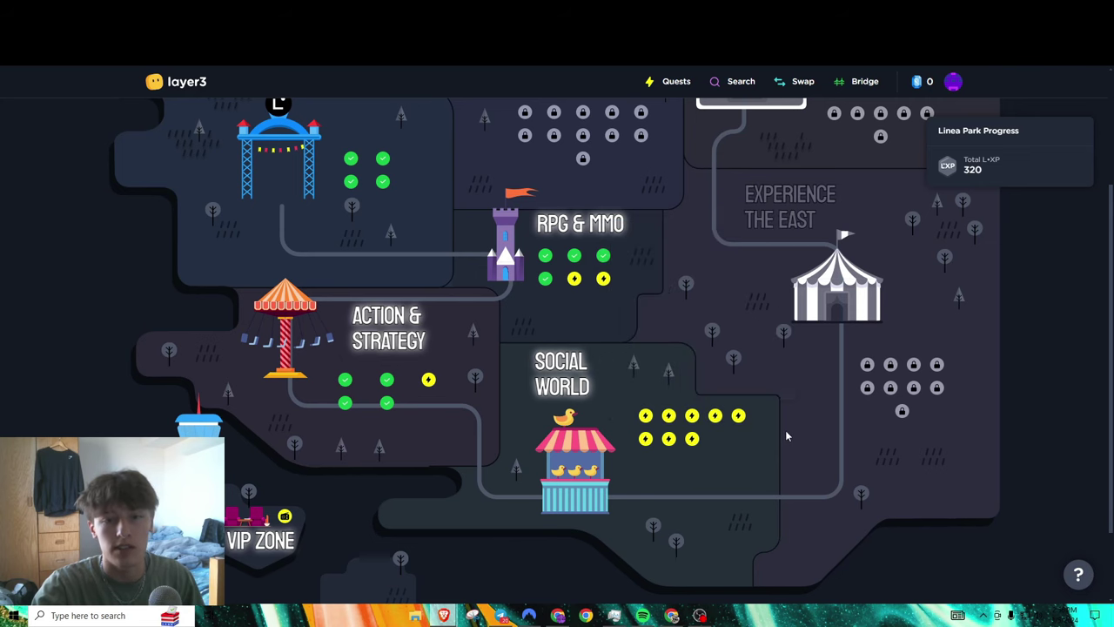
{"action": "scroll", "coordinate": [785, 436], "scroll_direction": "up", "scroll_amount": 1}
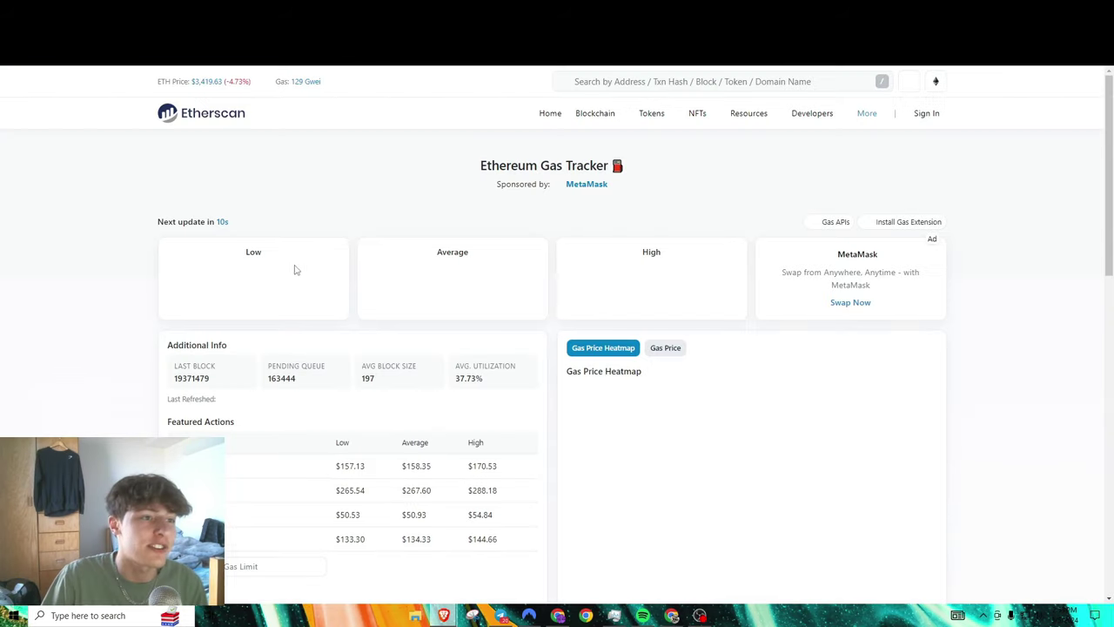
{"action": "scroll", "coordinate": [173, 259], "scroll_direction": "down", "scroll_amount": 1}
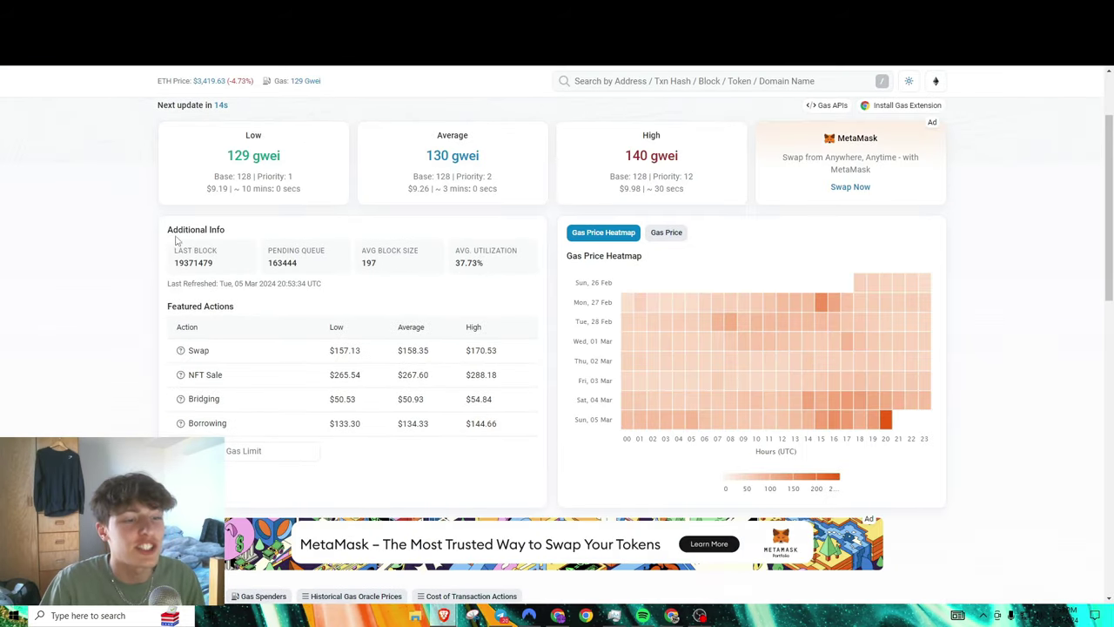
{"action": "double_click", "coordinate": [344, 399]}
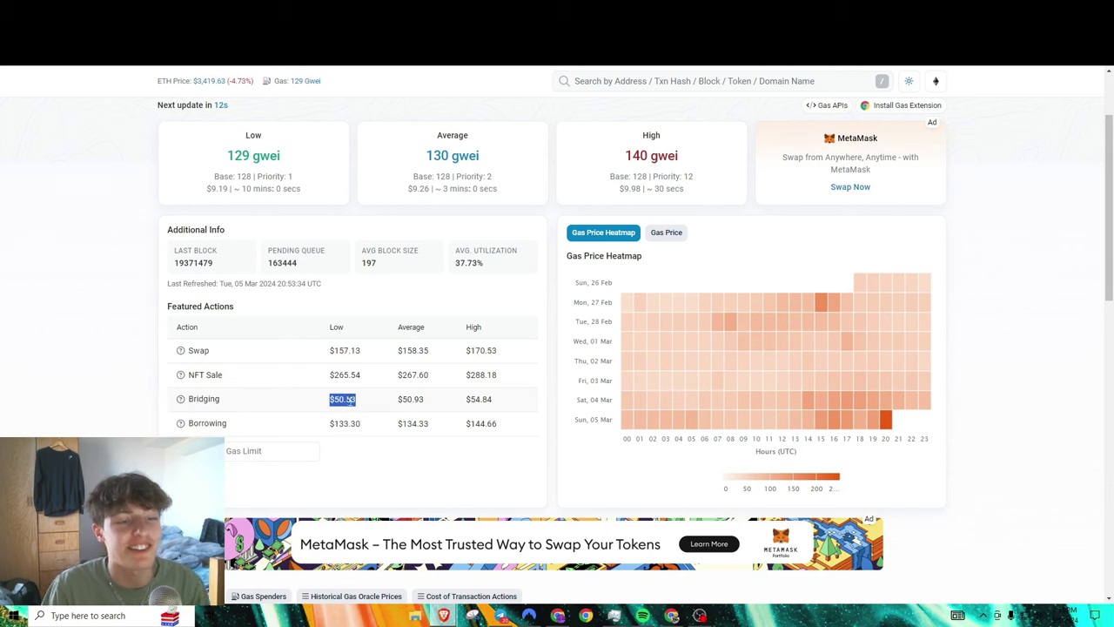
{"action": "left_click", "coordinate": [350, 400]}
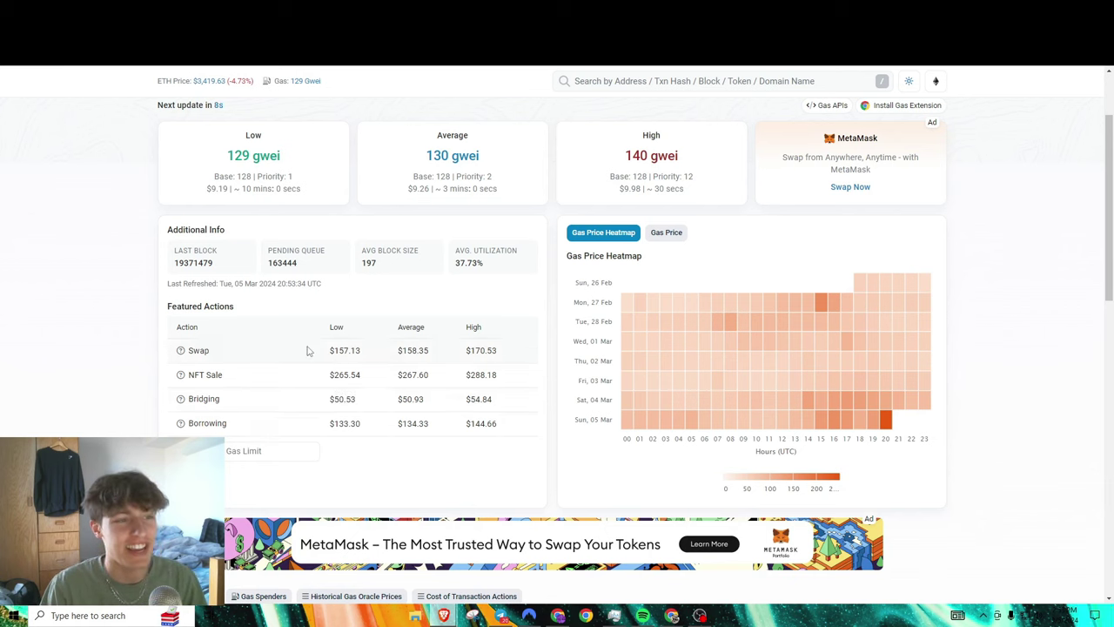
{"action": "scroll", "coordinate": [266, 247], "scroll_direction": "up", "scroll_amount": 2}
{"action": "double_click", "coordinate": [216, 304]}
{"action": "left_click", "coordinate": [221, 304]}
{"action": "double_click", "coordinate": [223, 305]}
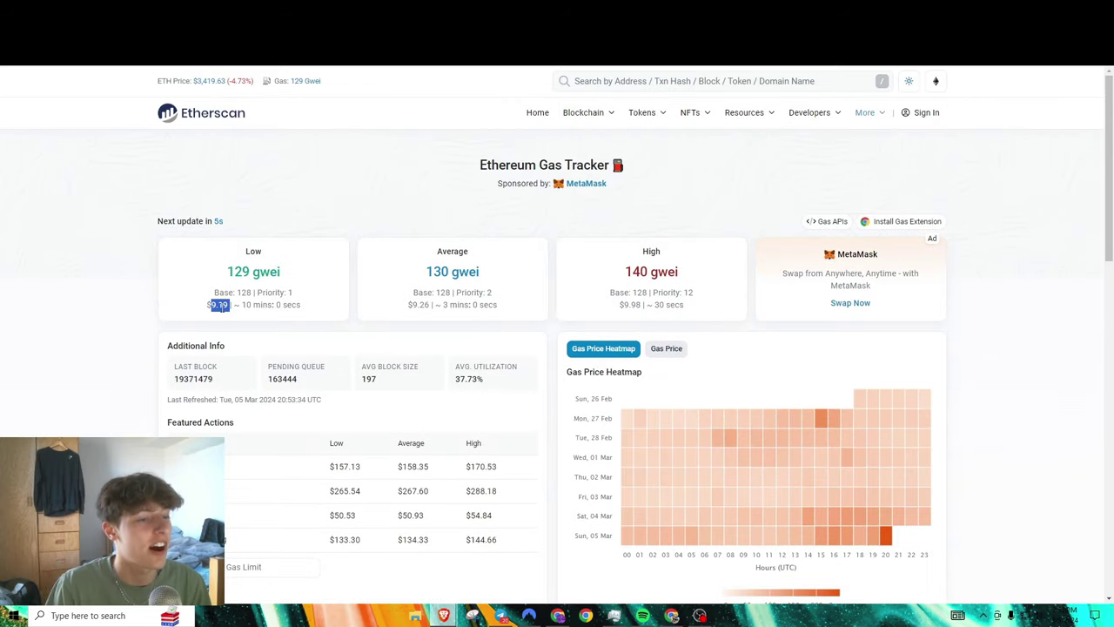
{"action": "left_click", "coordinate": [223, 305]}
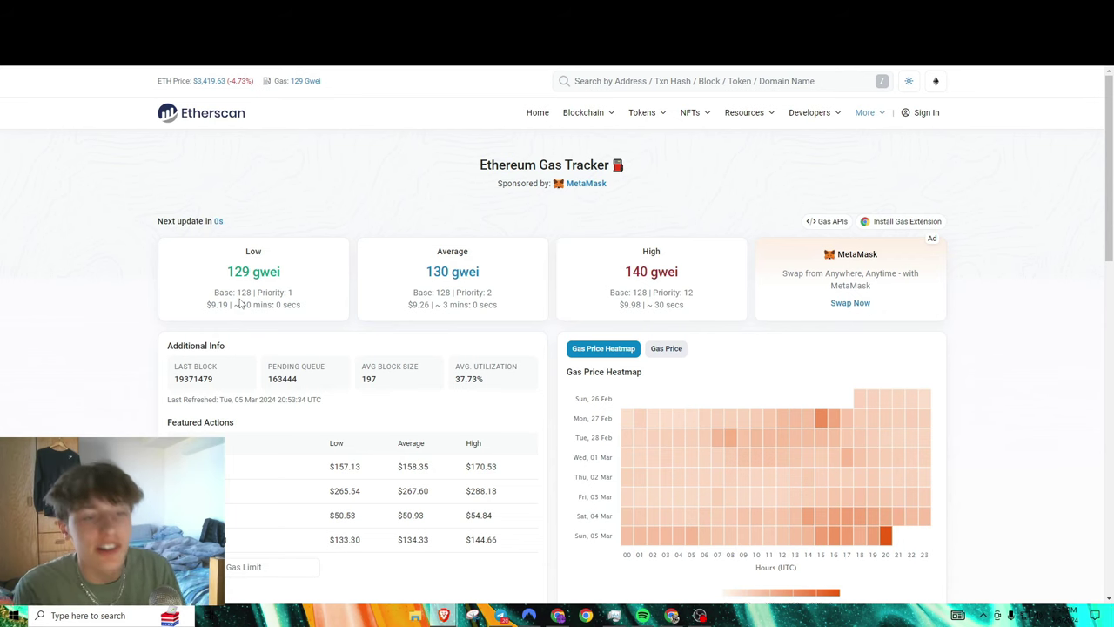
{"action": "double_click", "coordinate": [217, 304]}
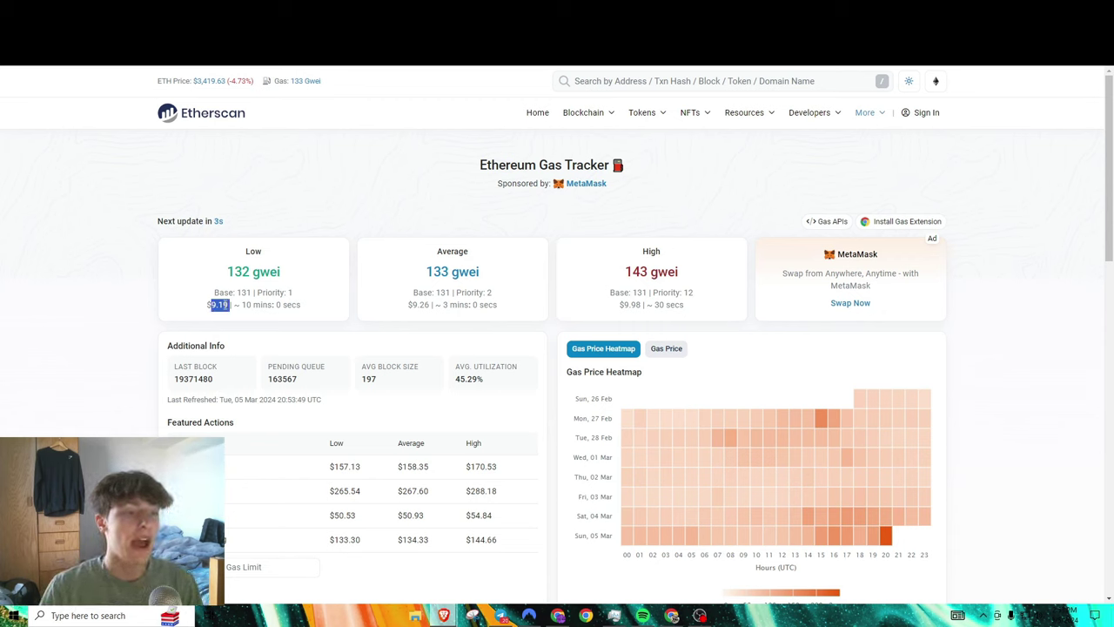
{"action": "mouse_move", "coordinate": [250, 306]}
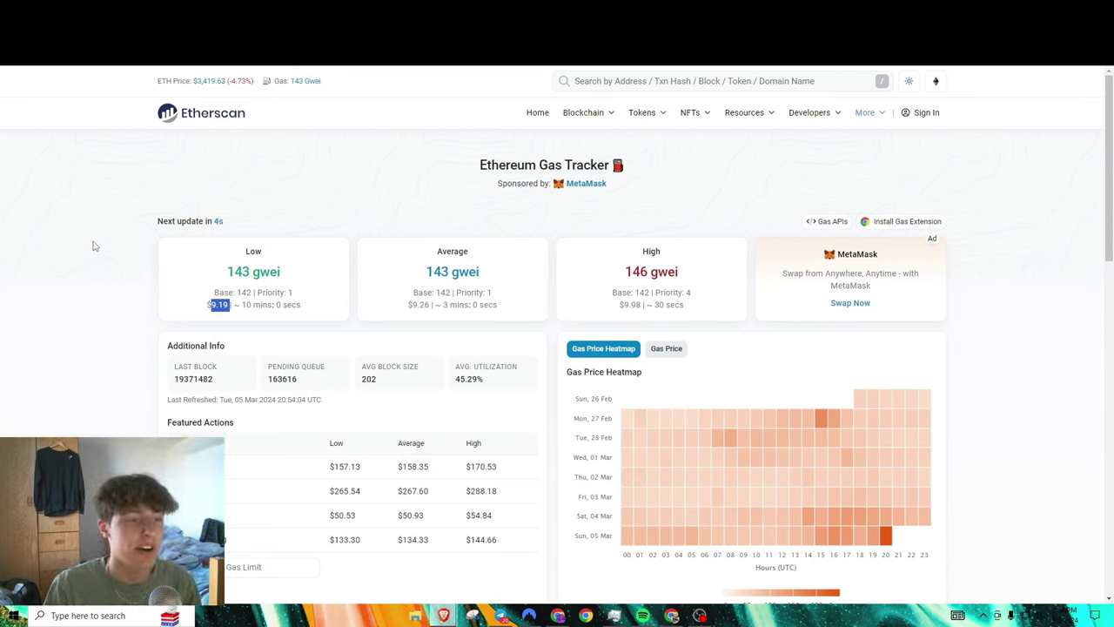
{"action": "left_click", "coordinate": [137, 260]}
{"action": "scroll", "coordinate": [165, 269], "scroll_direction": "down", "scroll_amount": 2}
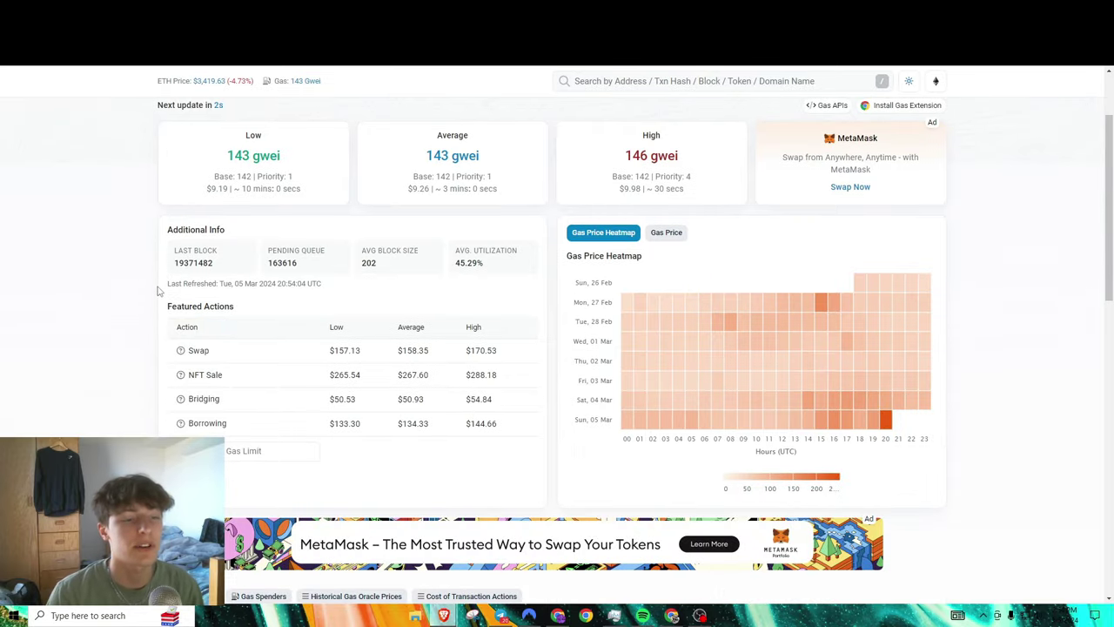
{"action": "scroll", "coordinate": [155, 291], "scroll_direction": "down", "scroll_amount": 1}
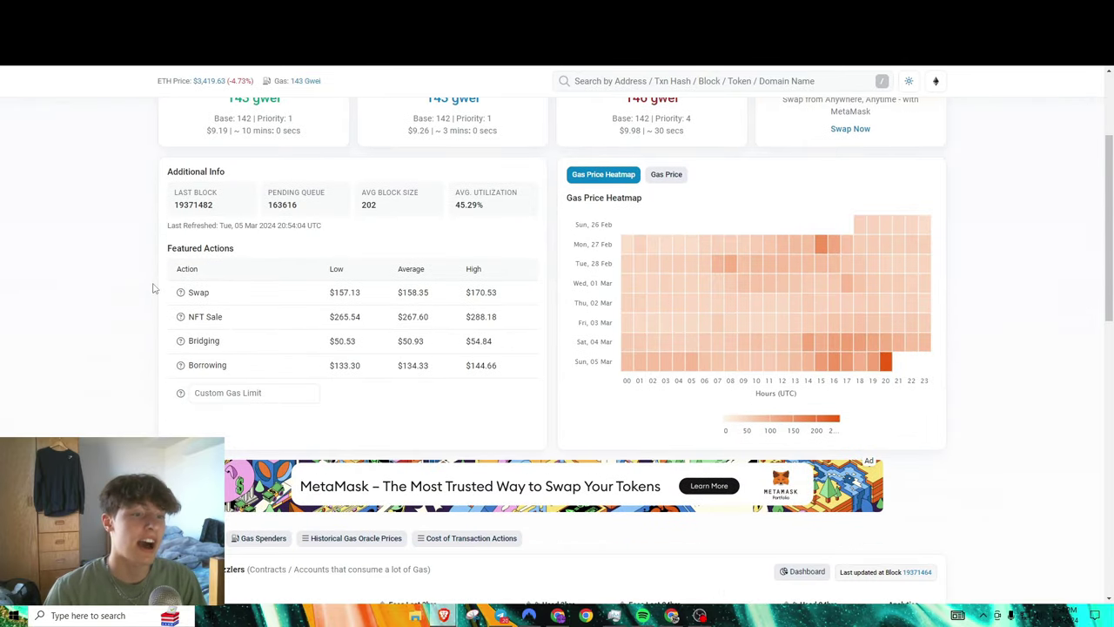
{"action": "scroll", "coordinate": [152, 288], "scroll_direction": "up", "scroll_amount": 3}
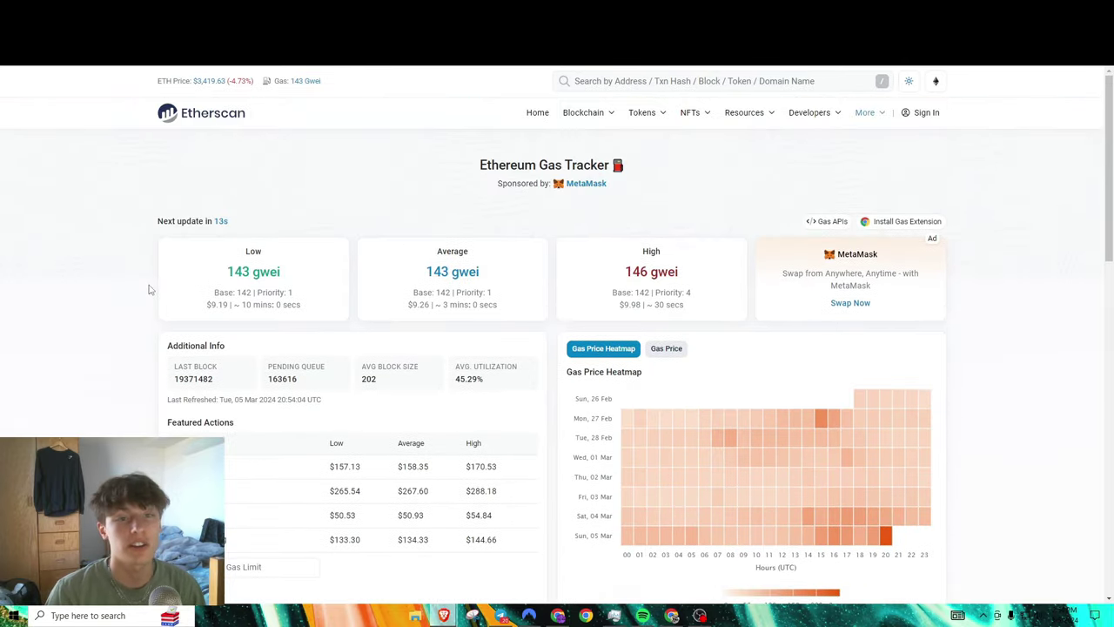